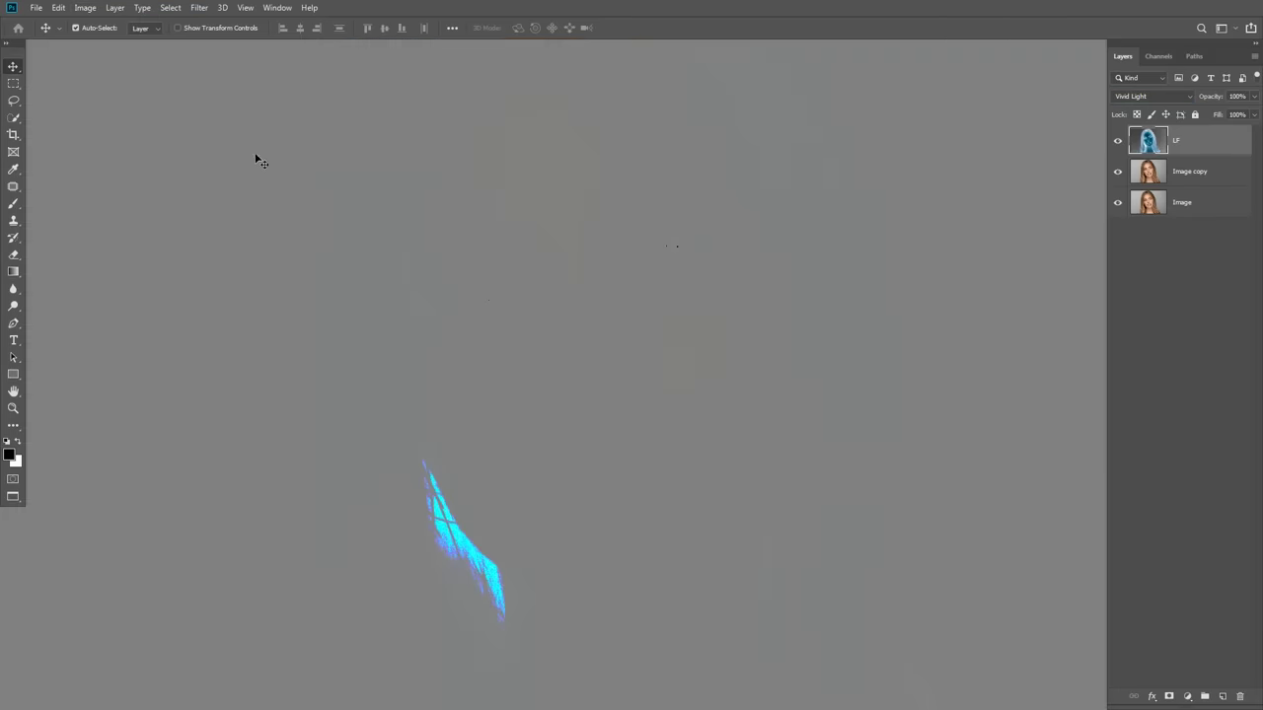
Step: Apply a Gaussian Blur with a radius of 20.8 pixels to the LF layer
click(199, 8)
mouse_move(207, 158)
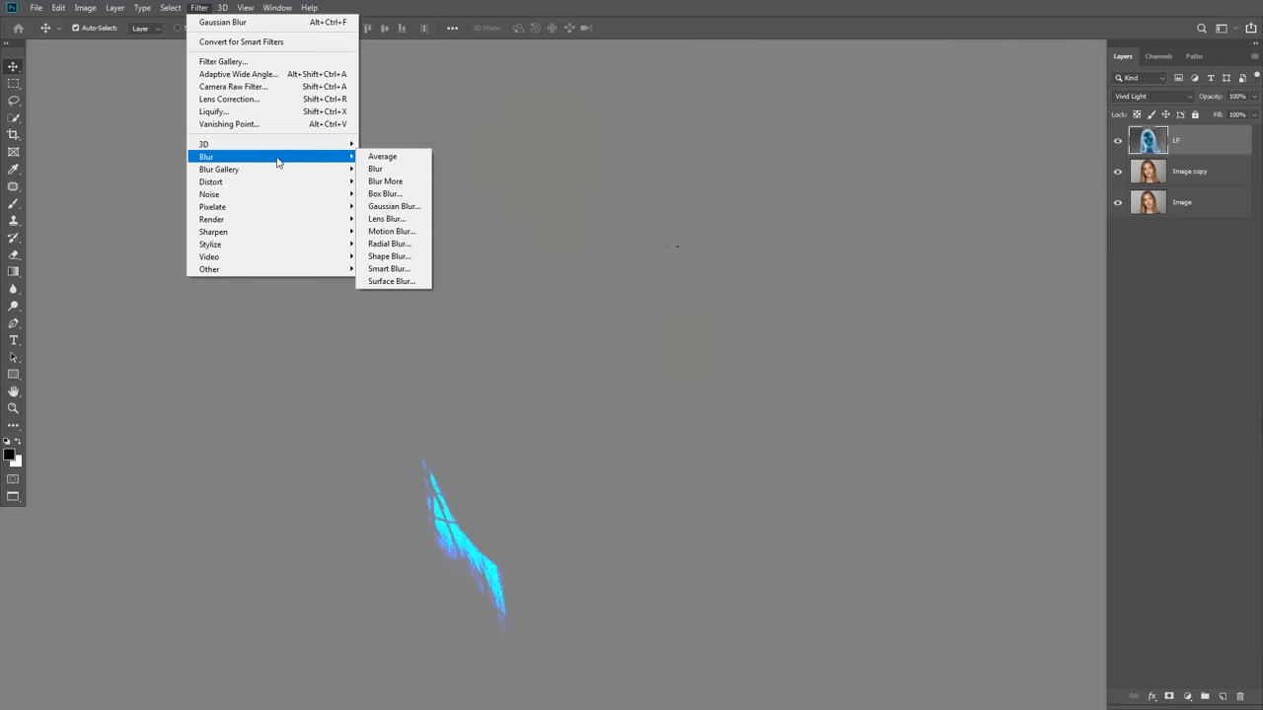
click(387, 206)
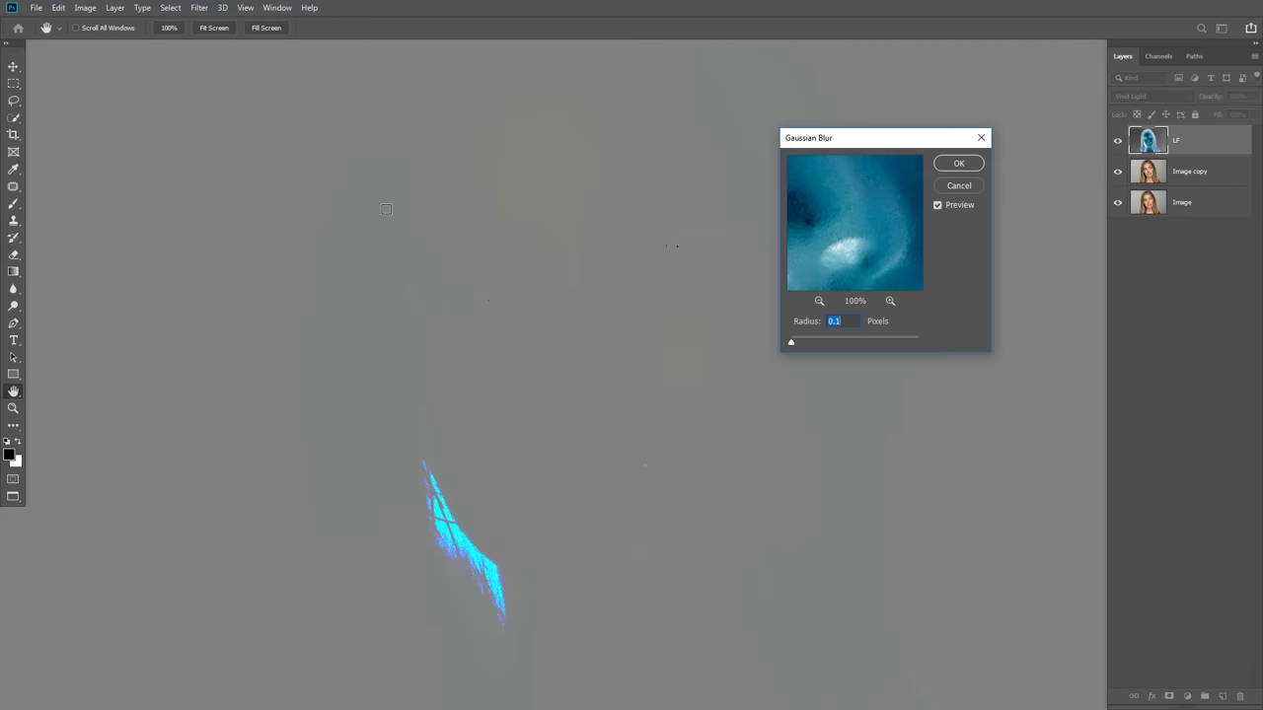
drag(792, 343, 838, 344)
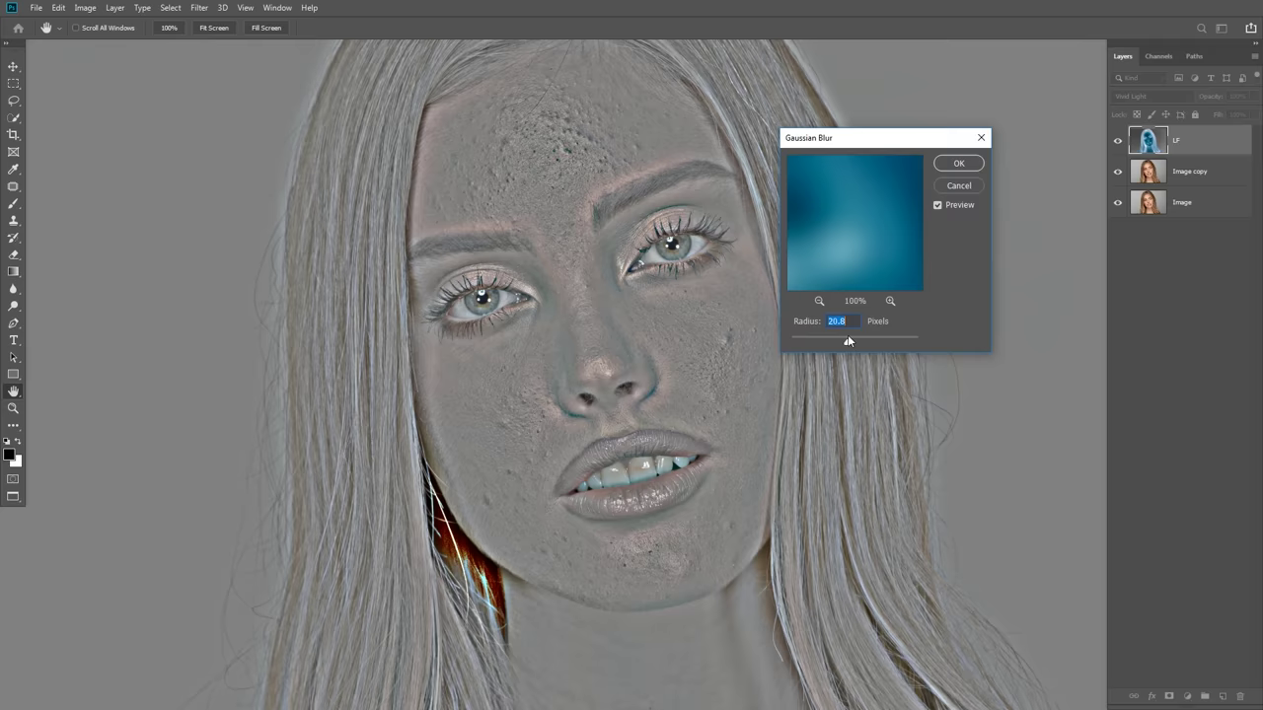
click(958, 164)
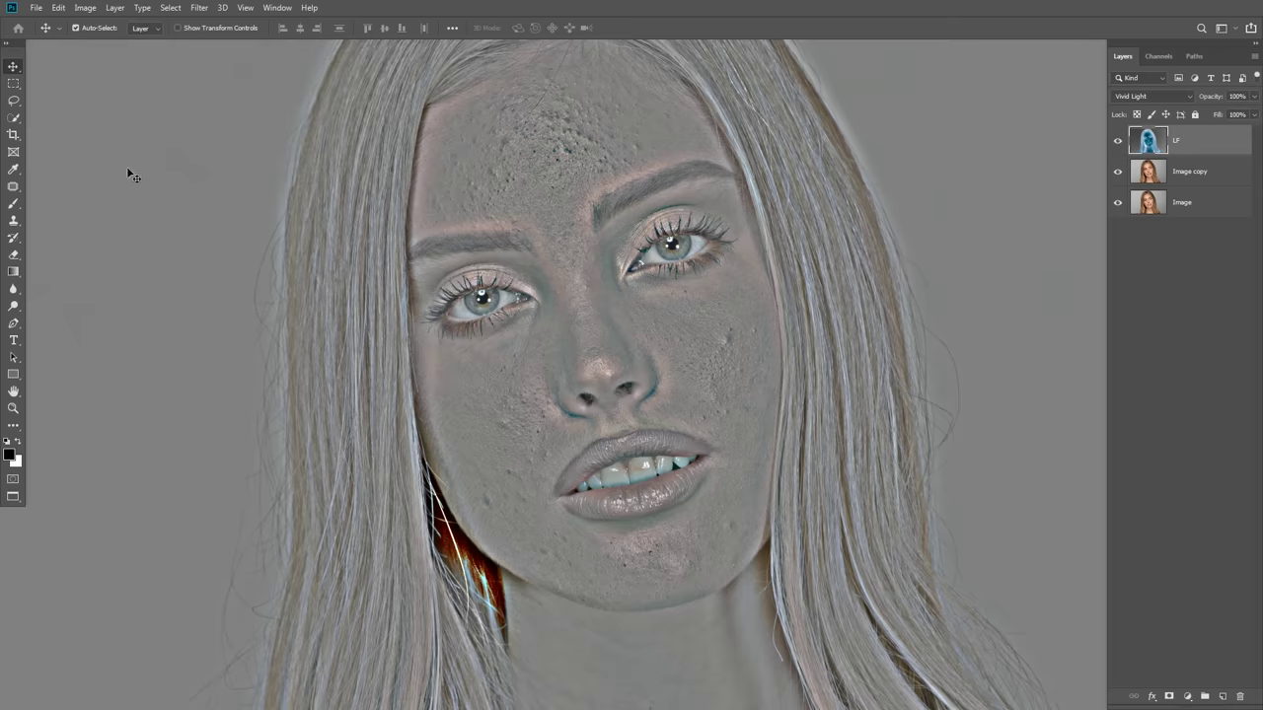
Step: Try desaturating the unmerged LF layer with Hue/Saturation at a saturation of -100
click(85, 7)
mouse_move(98, 42)
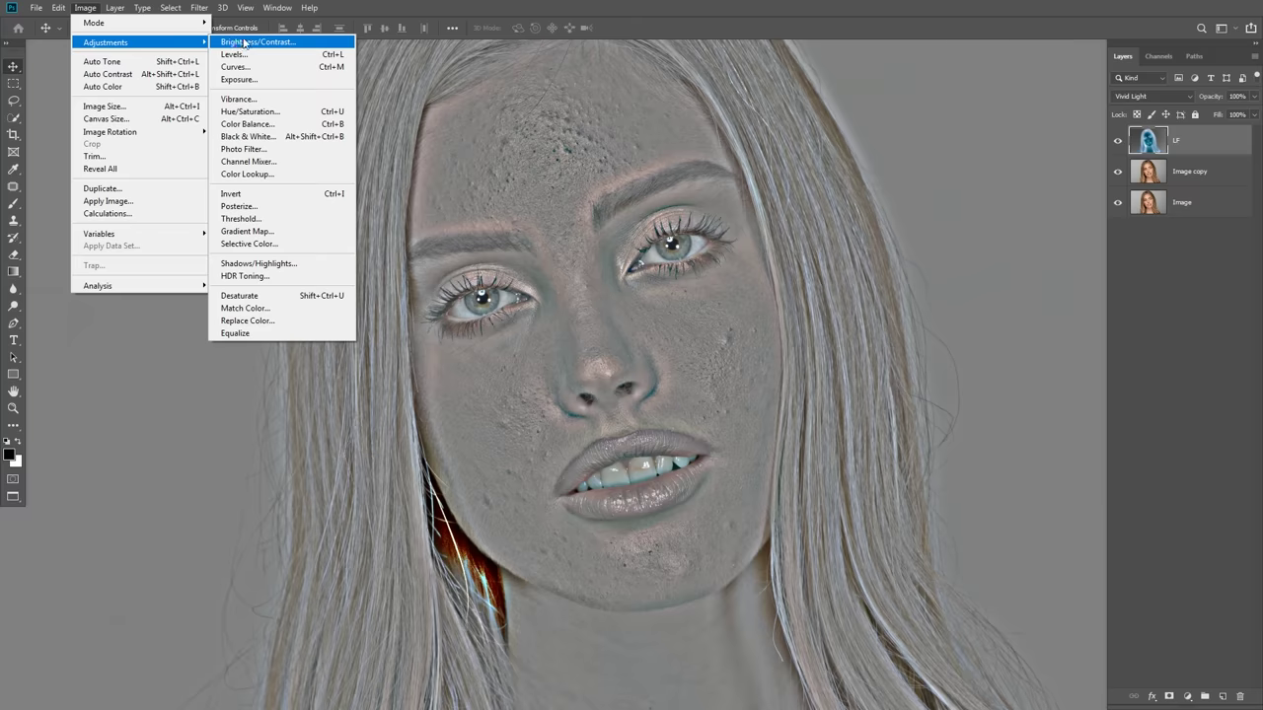
click(242, 114)
drag(593, 262, 511, 260)
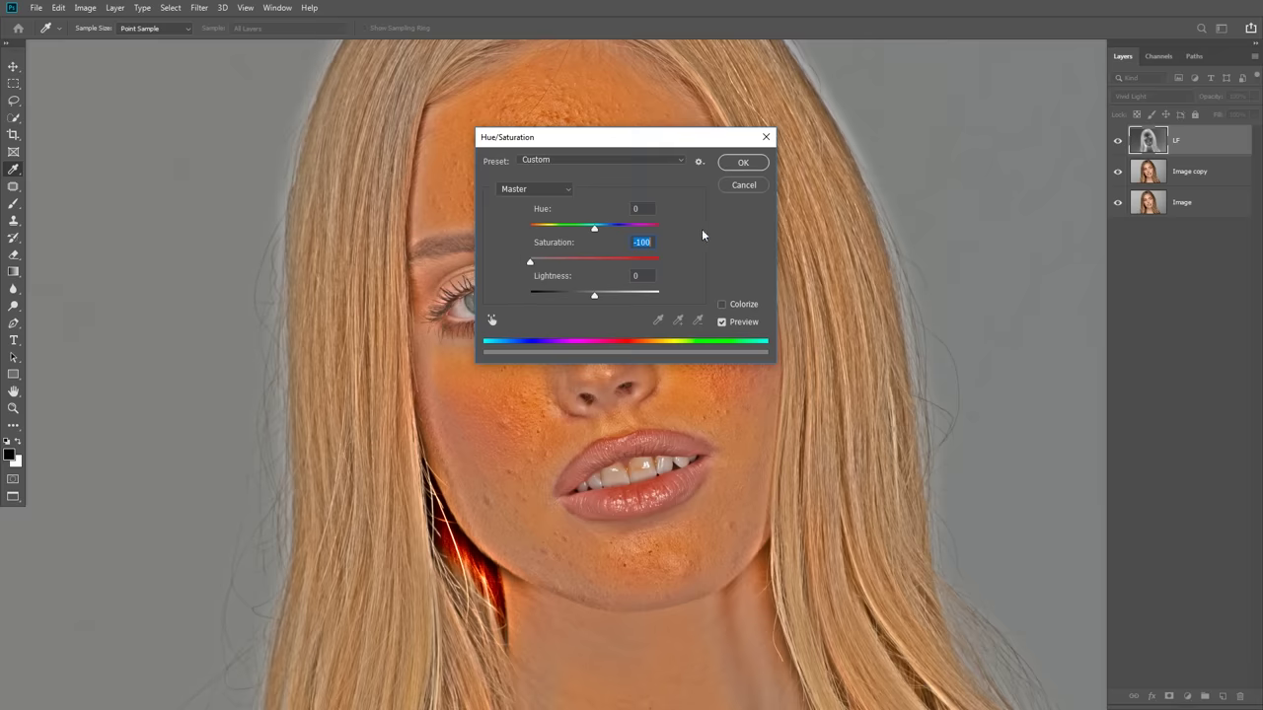
key(Return)
key(ctrl+i)
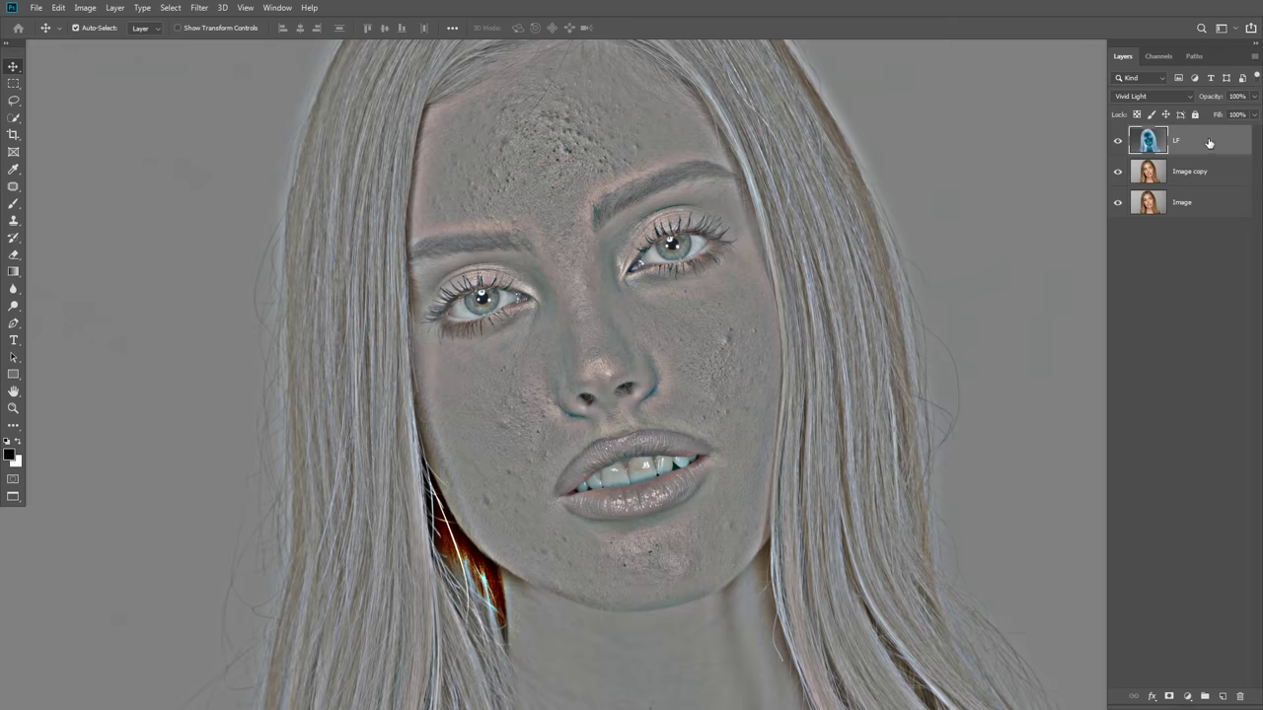
Step: Merge the LF layer with the Image copy layer beneath it
shift+click(1210, 175)
right_click(1209, 175)
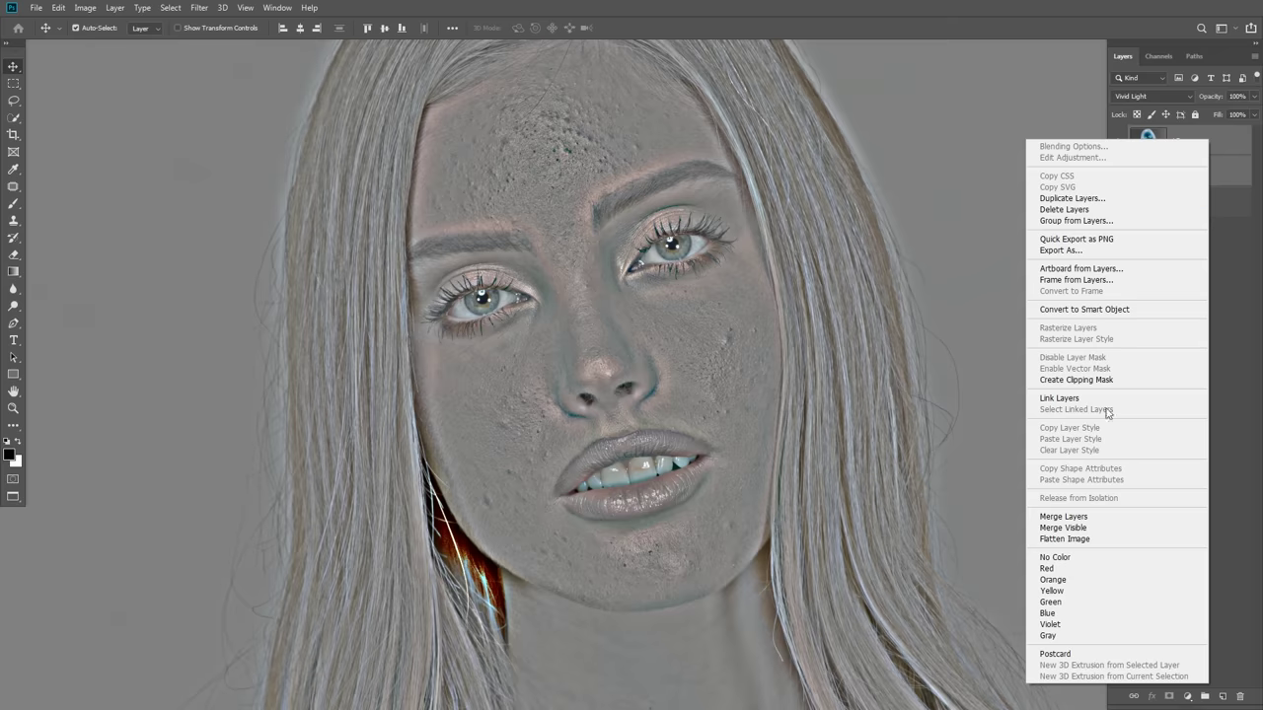
click(1095, 516)
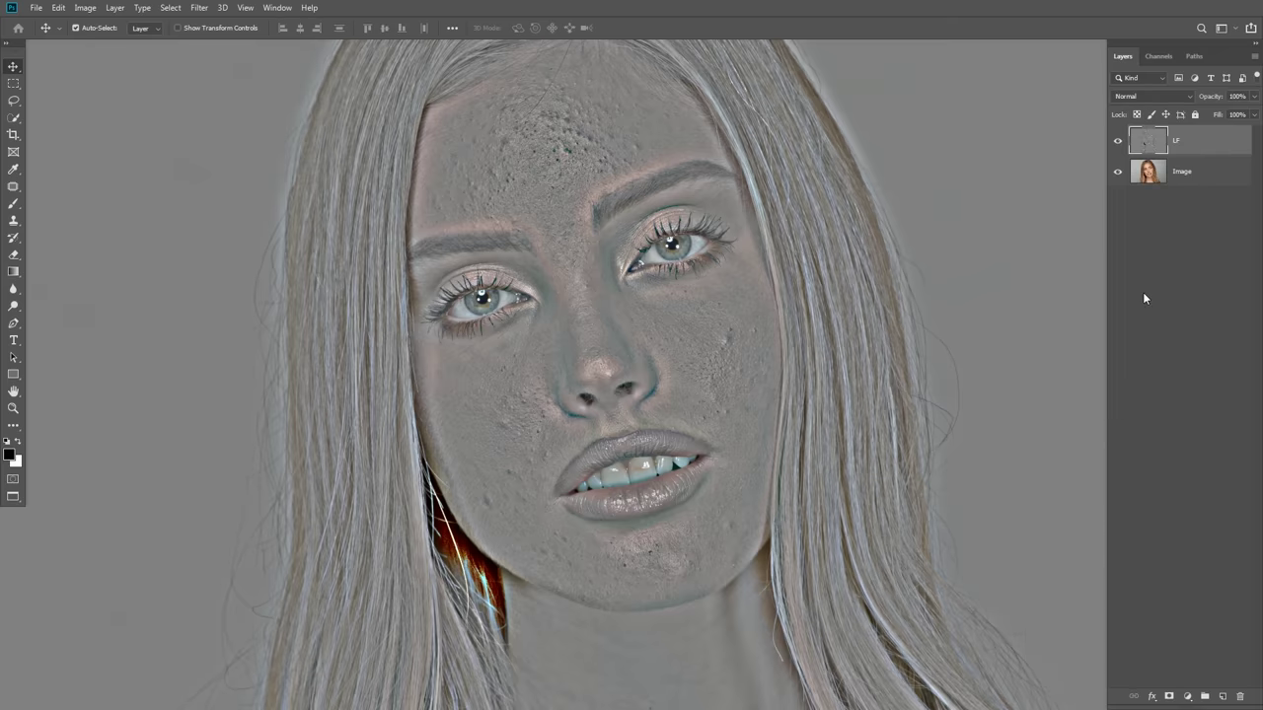
Step: Desaturate the merged LF layer with Hue/Saturation by setting the saturation to -100
click(85, 6)
mouse_move(181, 44)
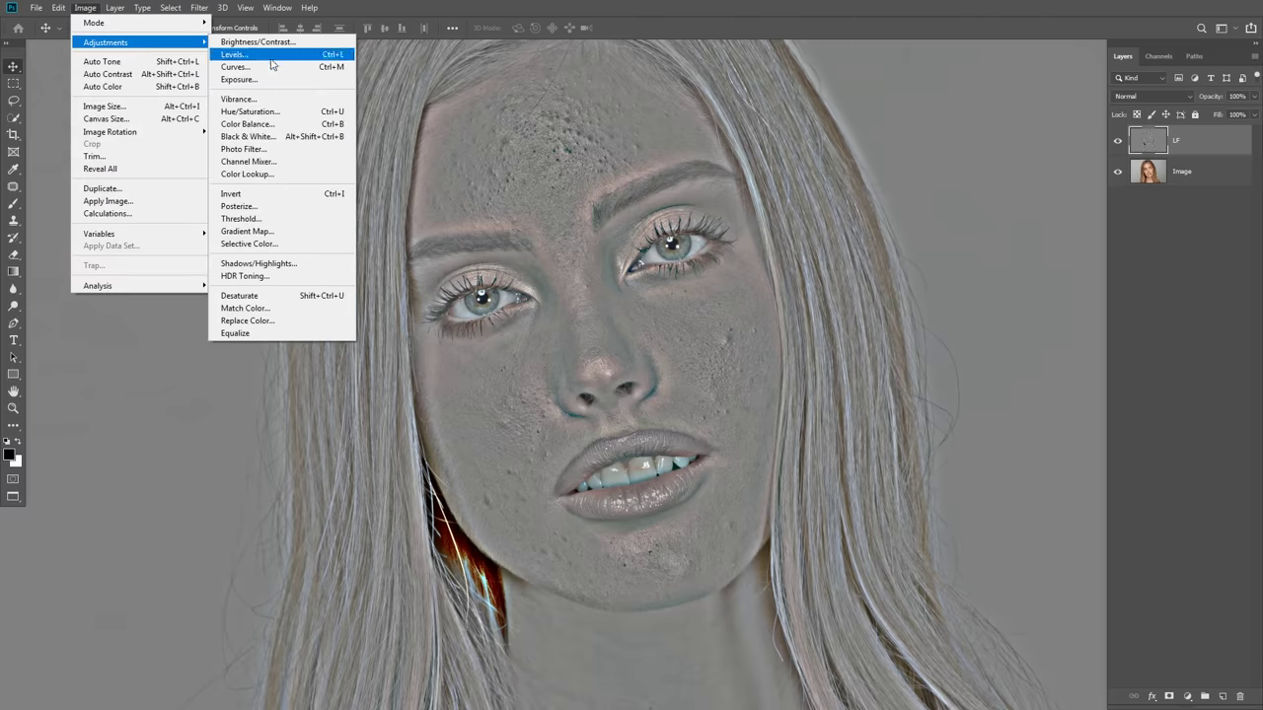
click(250, 111)
drag(594, 262, 521, 261)
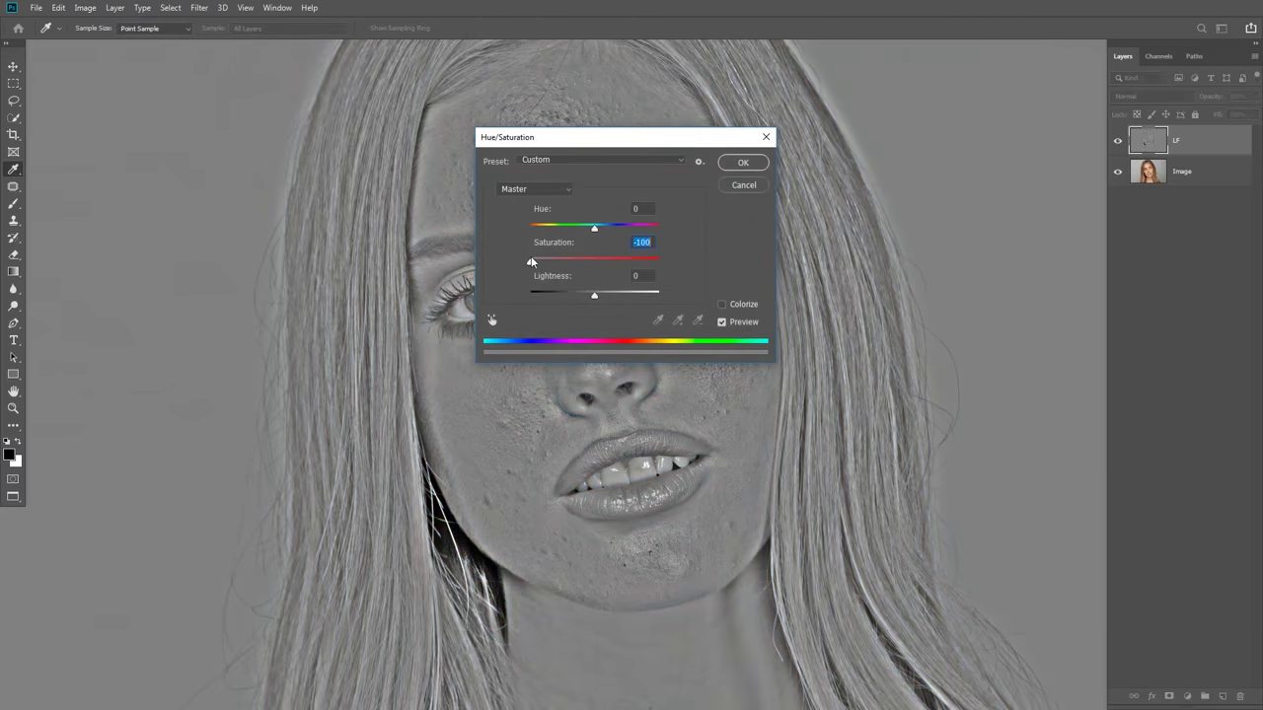
click(742, 162)
key(v)
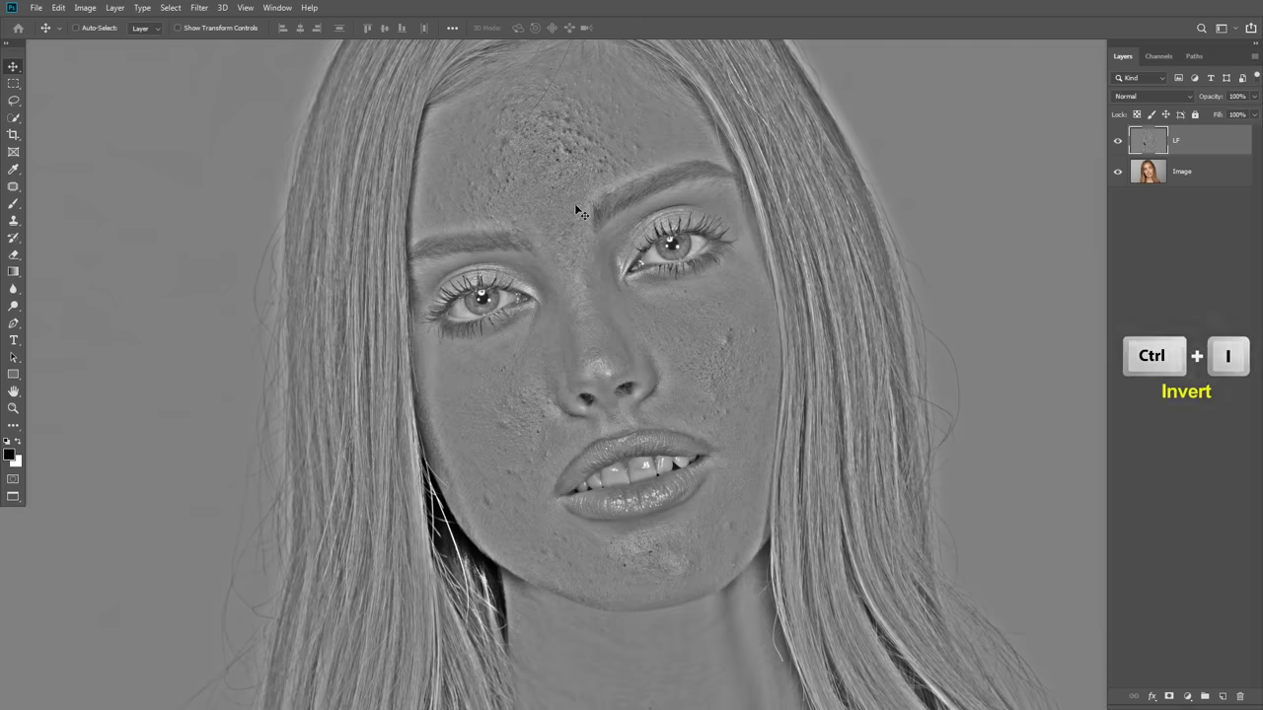
Step: Invert the grey LF layer and set its blend mode to Overlay
key(ctrl+i)
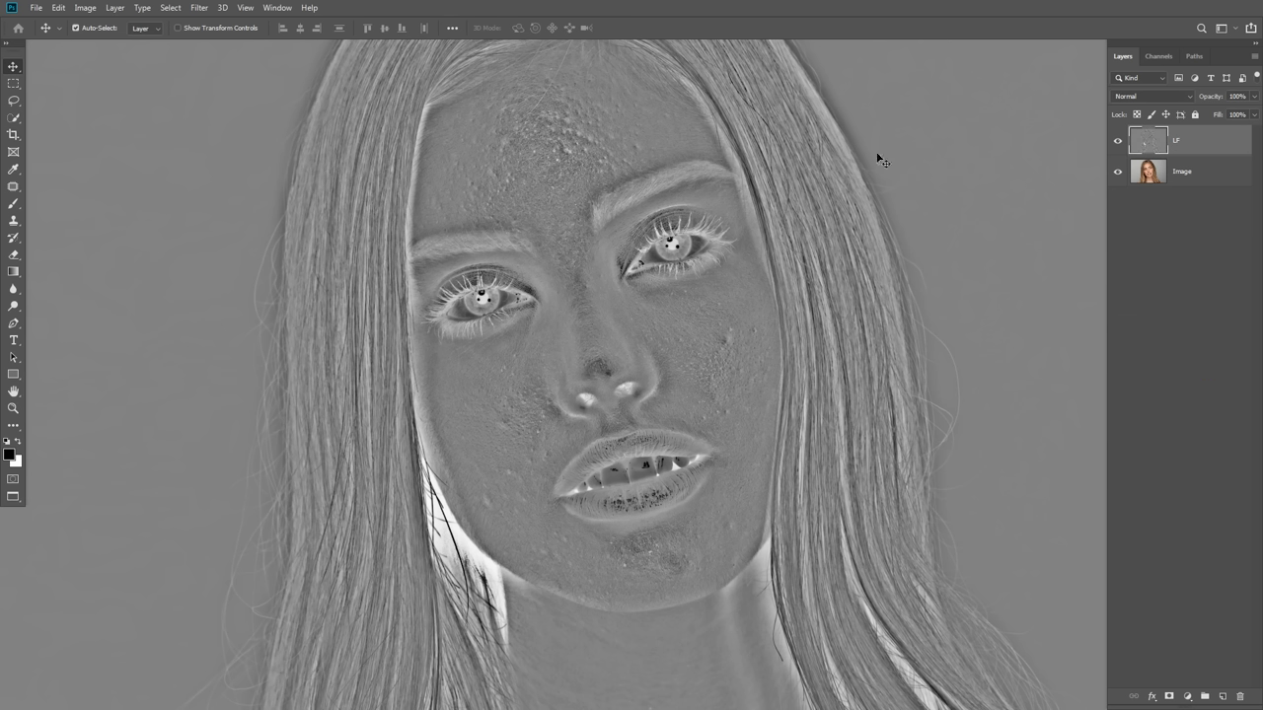
click(1131, 96)
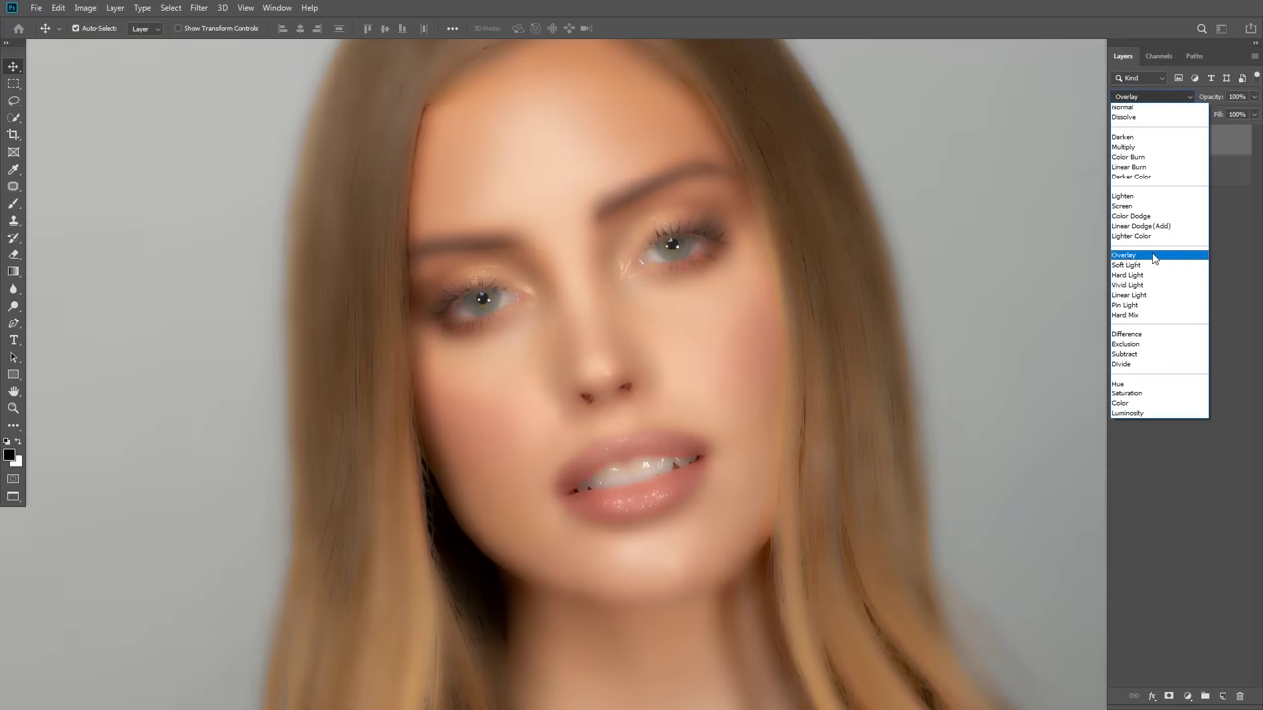
click(1155, 256)
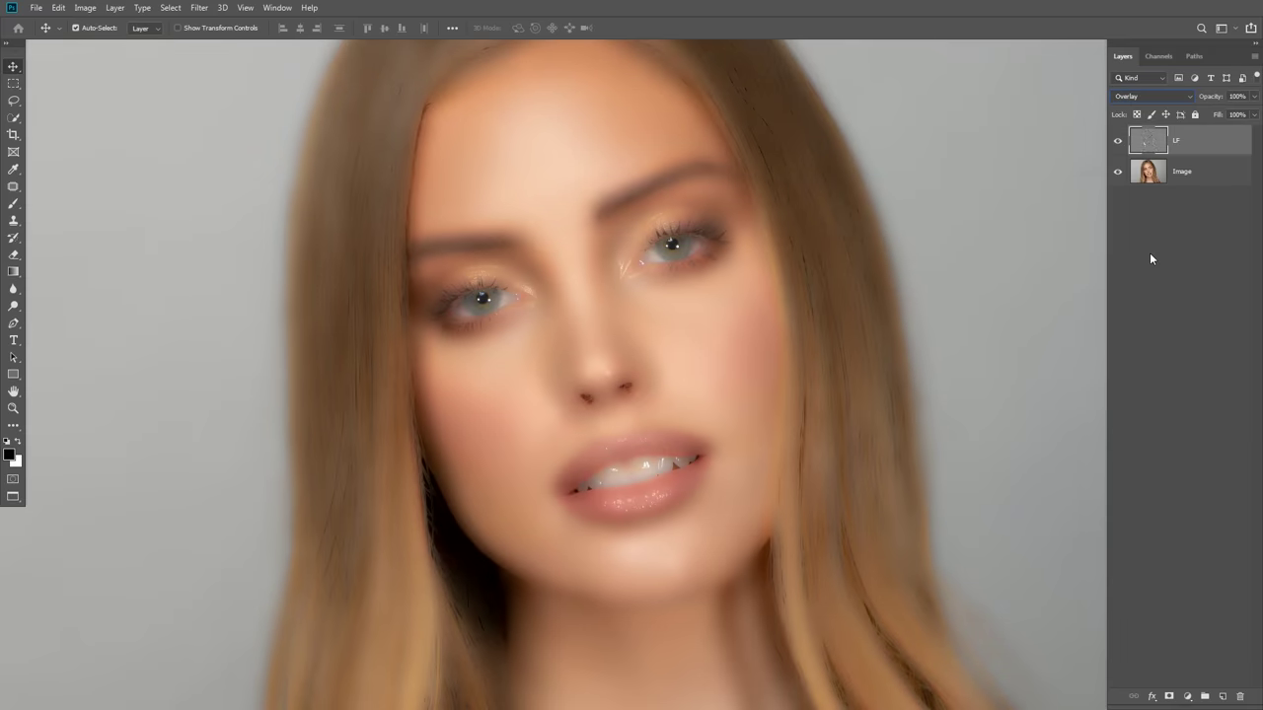
Step: Apply a Gaussian Blur with a radius of 3.0 pixels to the LF layer to bring back fine skin texture
click(200, 8)
mouse_move(212, 158)
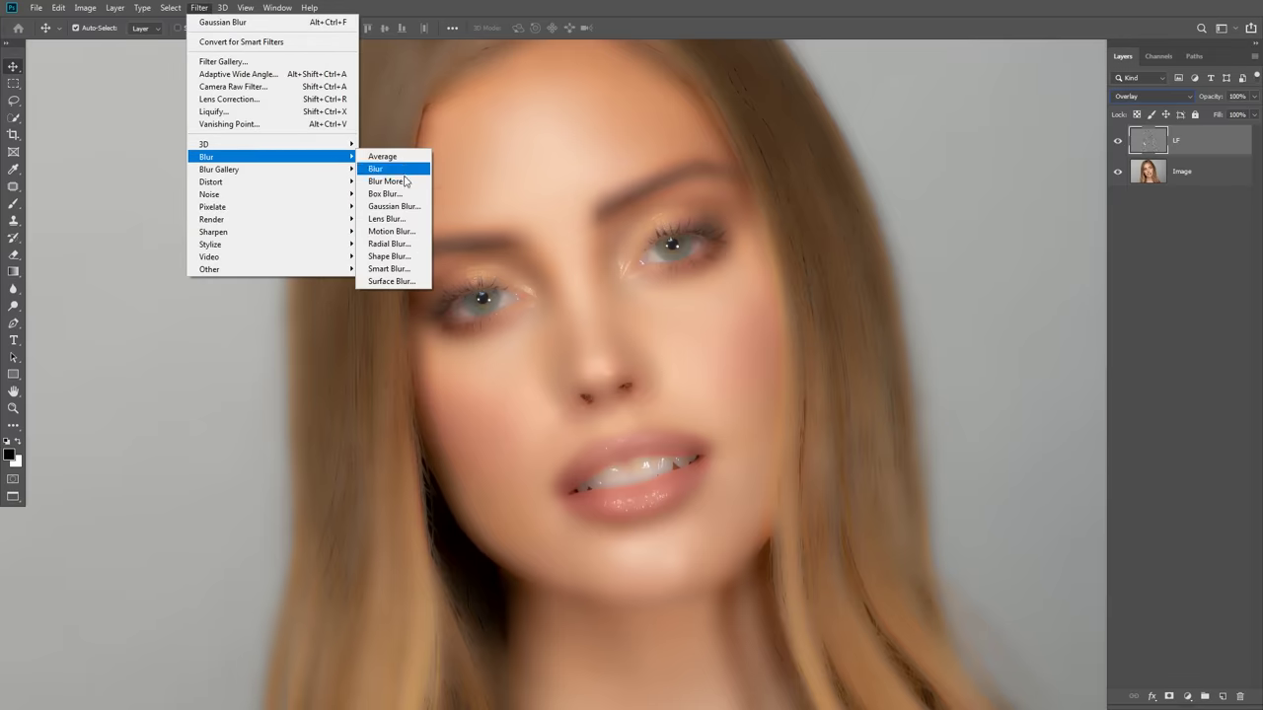
click(395, 209)
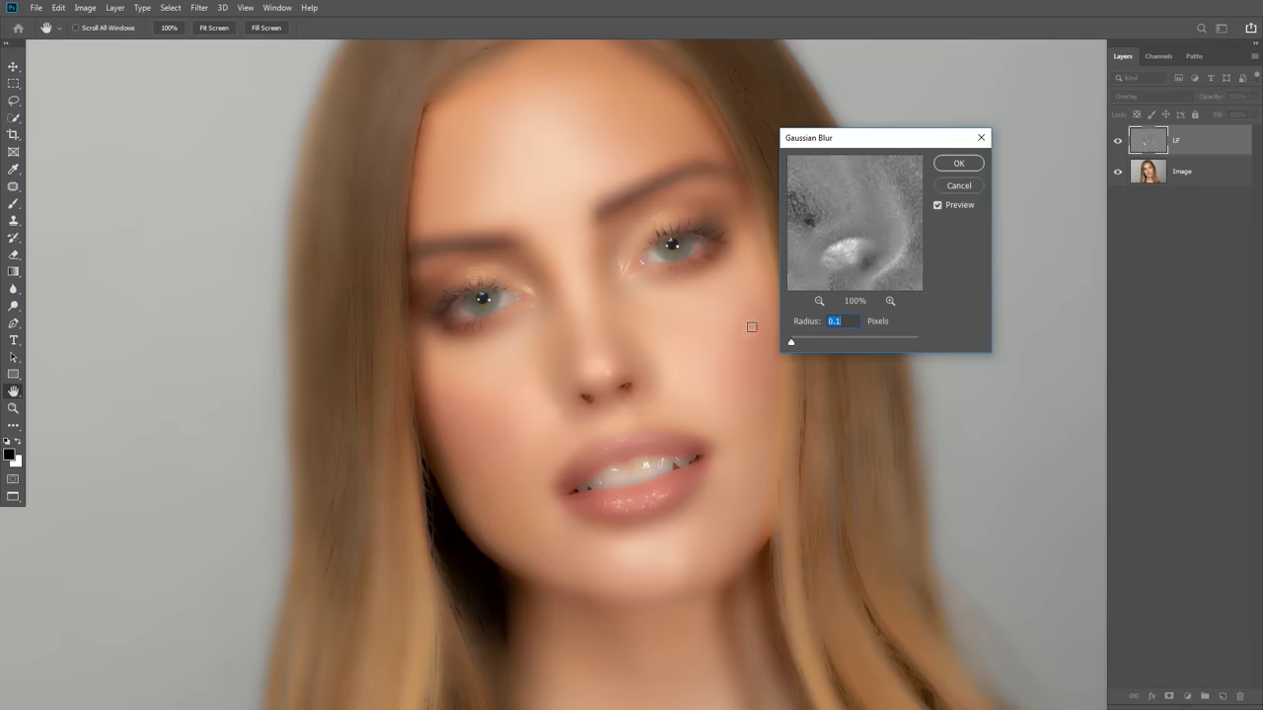
mouse_move(804, 343)
mouse_down()
mouse_move(826, 341)
mouse_move(811, 344)
mouse_up()
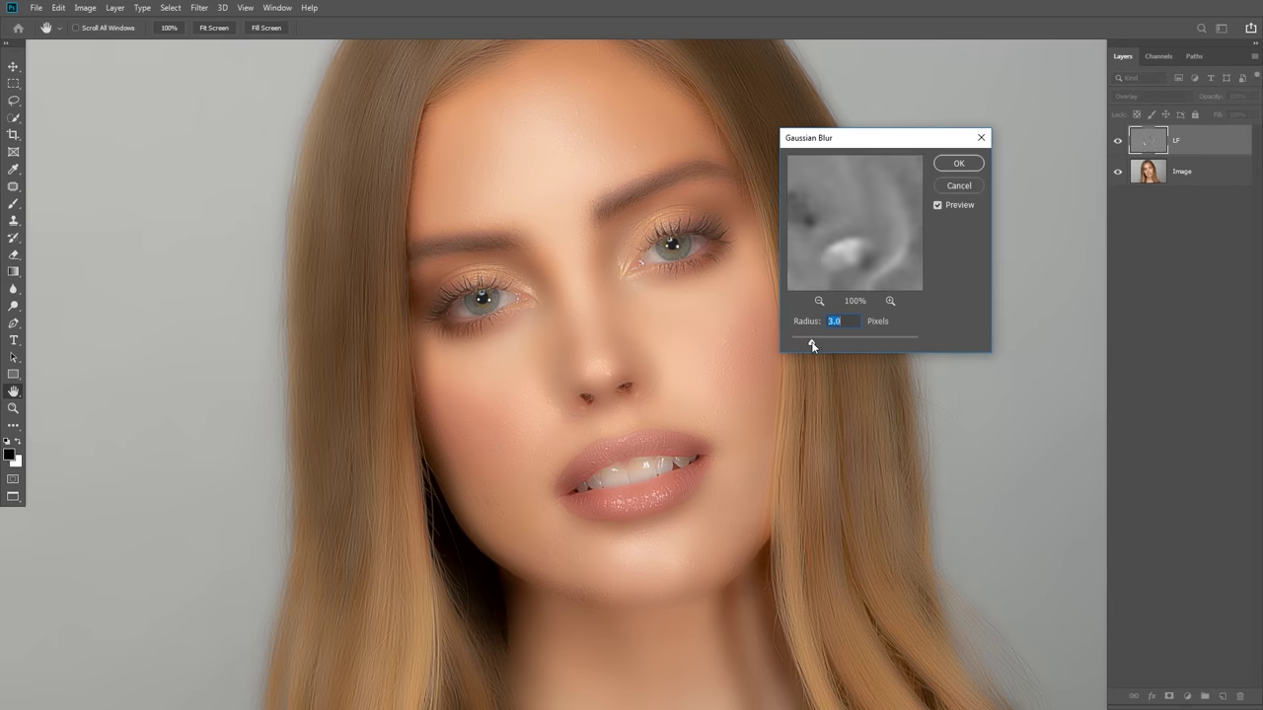
click(944, 166)
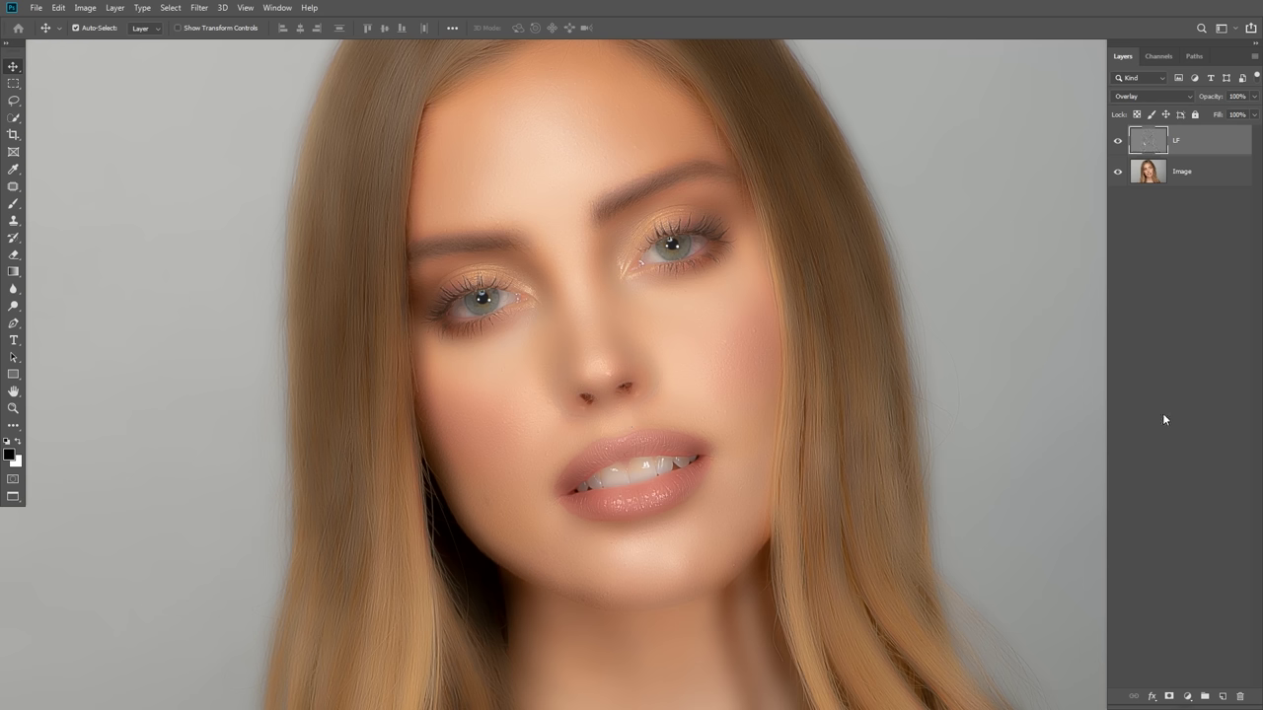
Step: Add a layer mask to the LF layer and invert the mask to black
click(1169, 697)
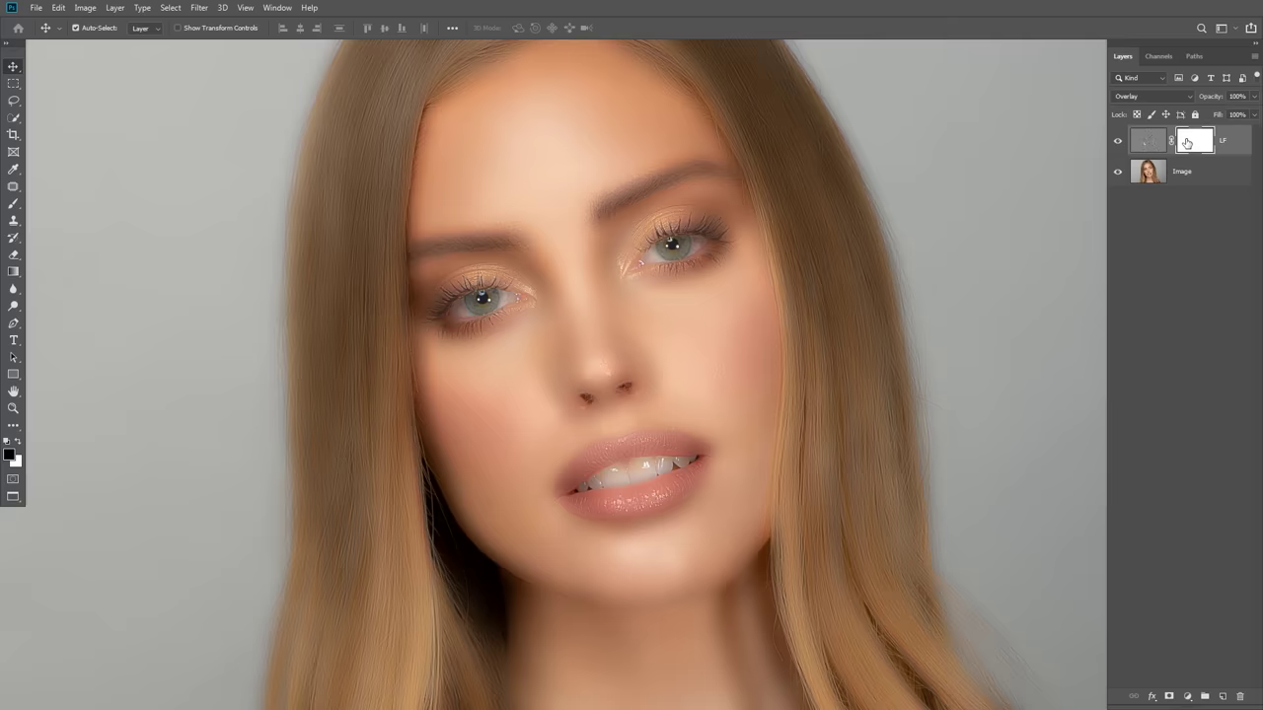
key(ctrl)
key(ctrl+i)
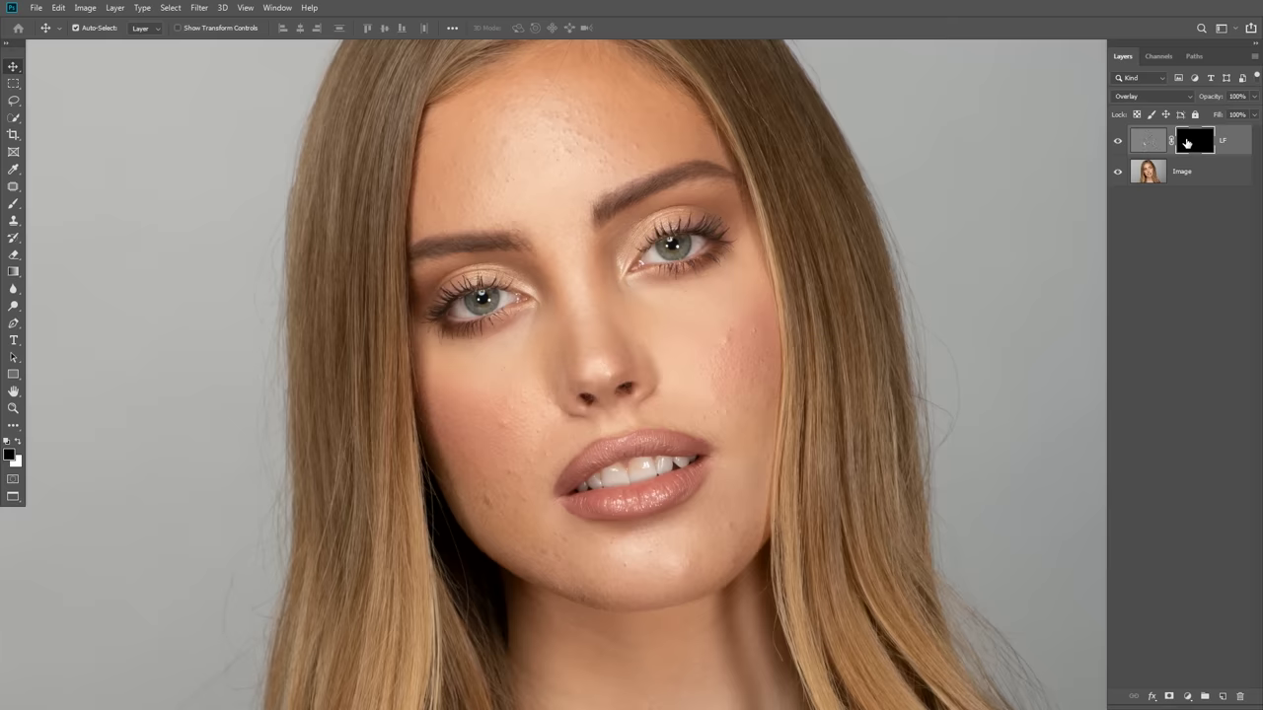
Step: Paint white with the Brush on the LF mask over the forehead, nose, cheeks and chin, avoiding eyes, brows and lips
click(13, 204)
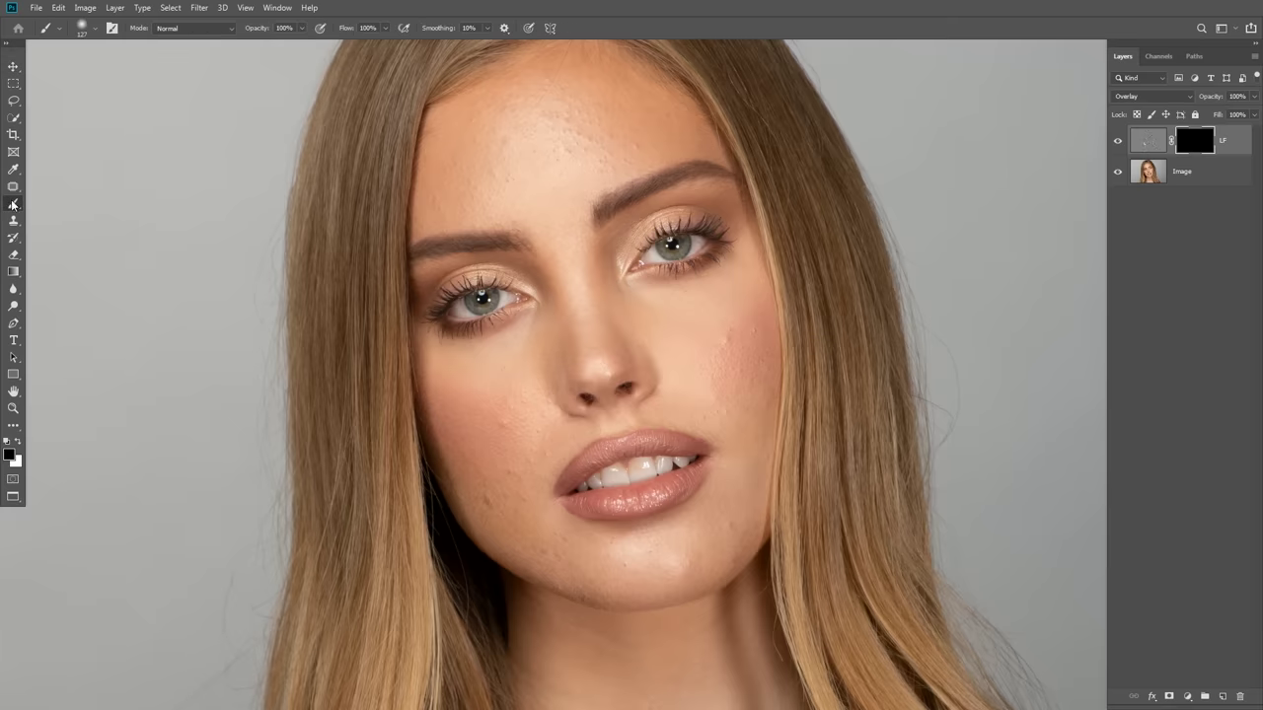
click(17, 441)
drag(574, 282, 564, 289)
mouse_move(624, 544)
mouse_down()
mouse_move(655, 541)
mouse_move(716, 502)
mouse_move(730, 533)
mouse_up()
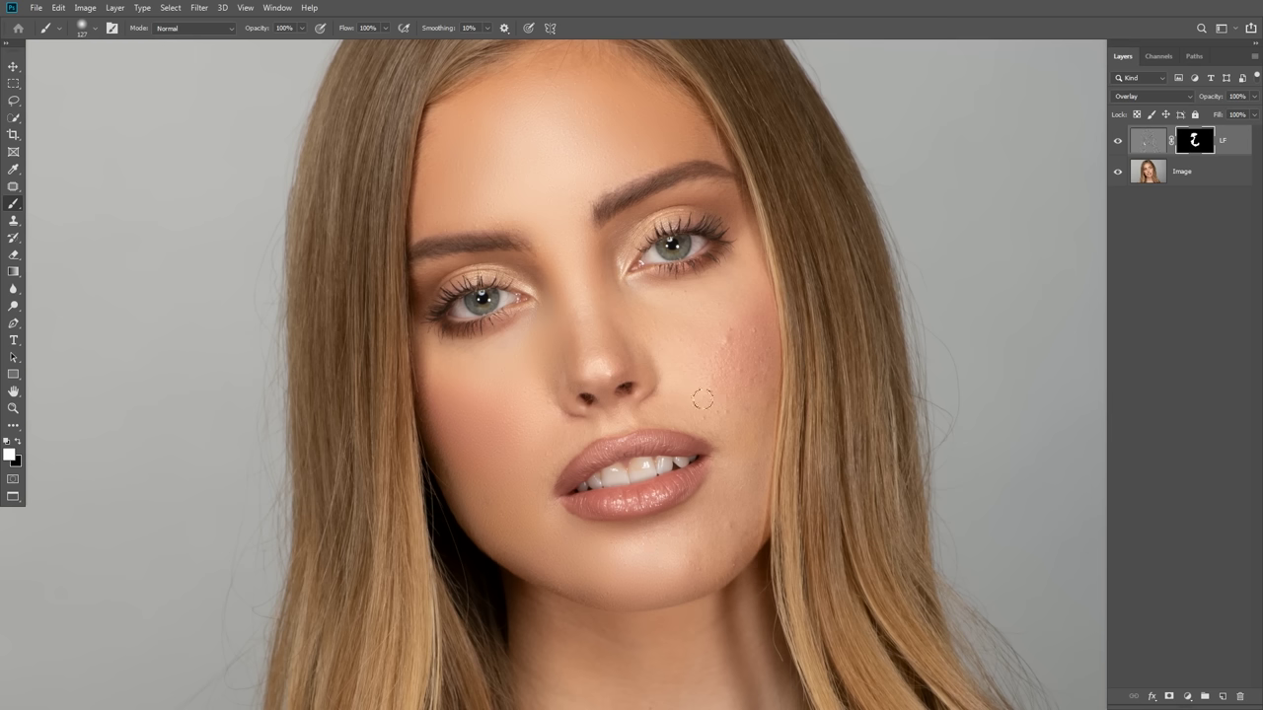
drag(753, 422, 651, 386)
click(520, 385)
Step: Paint white on the LF mask over the skin of the neck and shoulders, avoiding the hair
scroll(535, 366, down, 3)
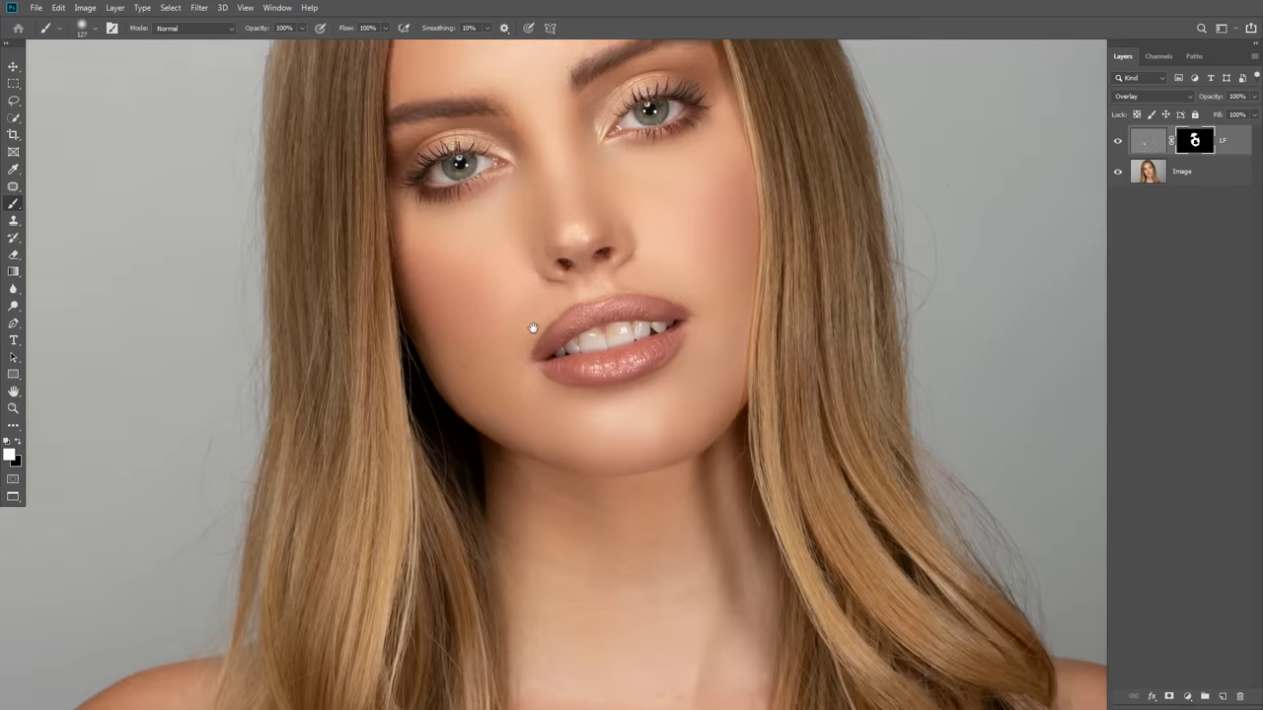
scroll(631, 411, down, 2)
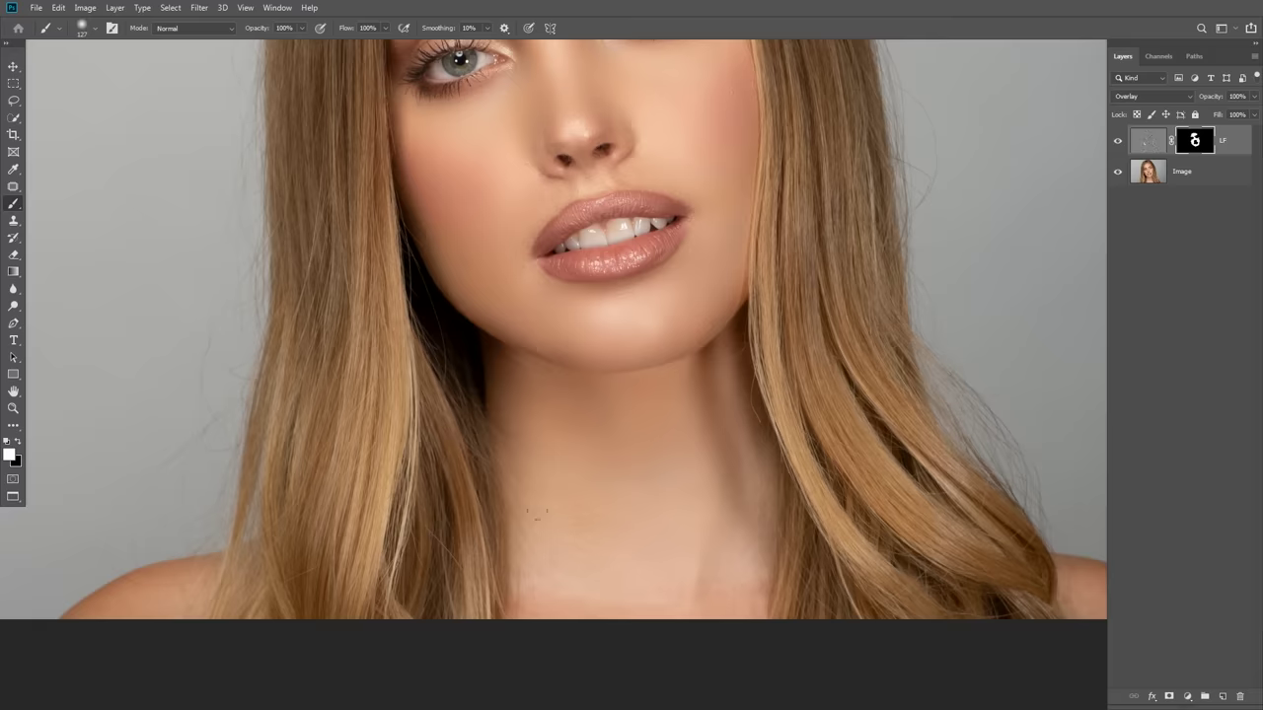
scroll(543, 560, down, 3)
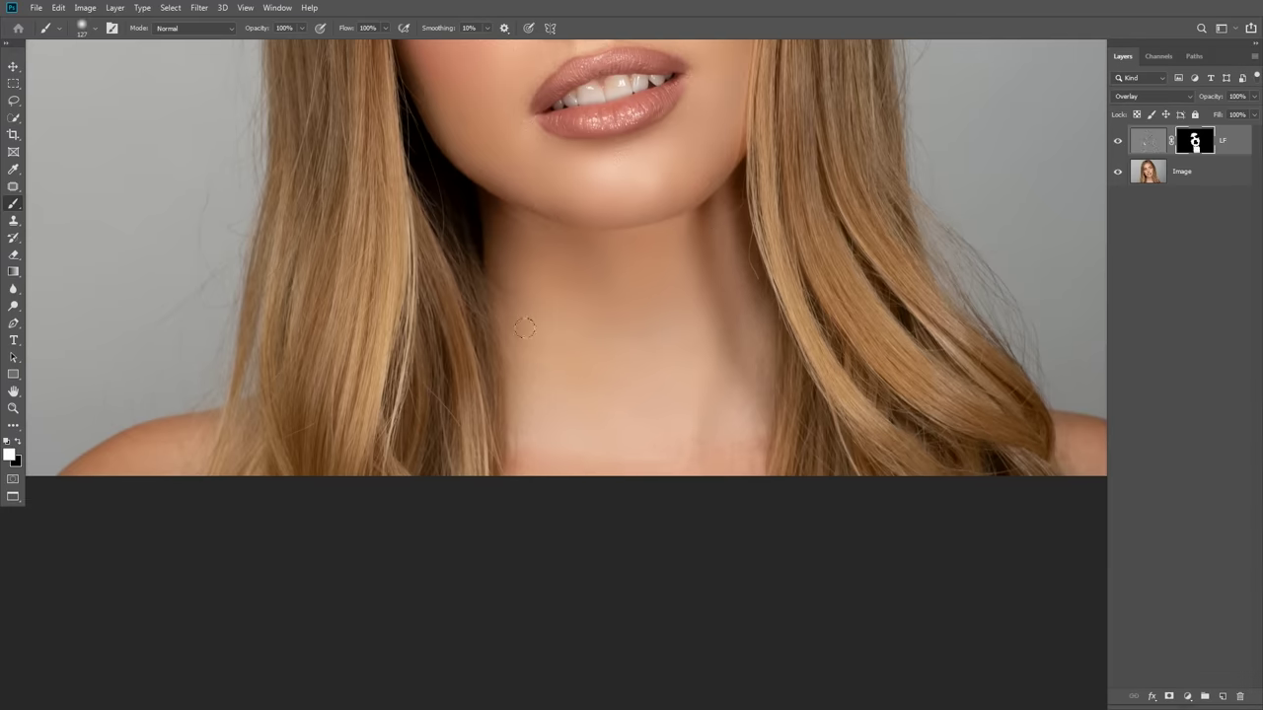
drag(437, 473, 711, 417)
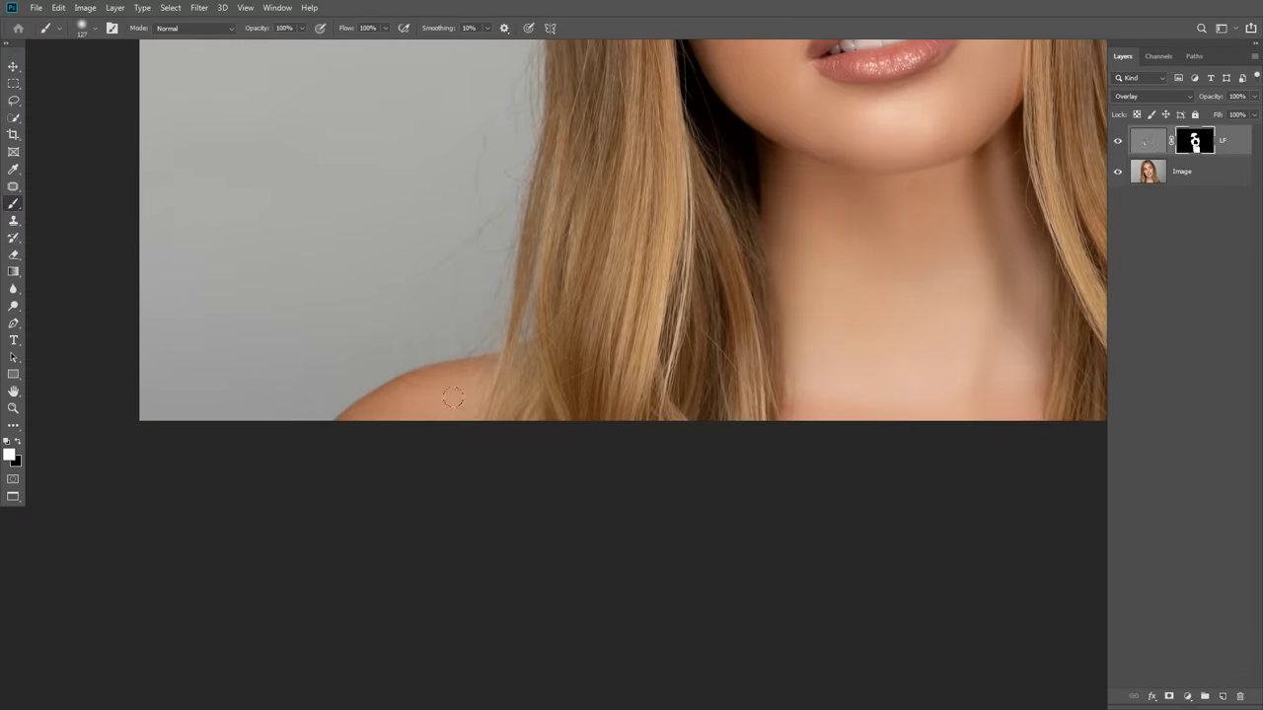
scroll(549, 375, right, 5)
scroll(745, 326, right, 4)
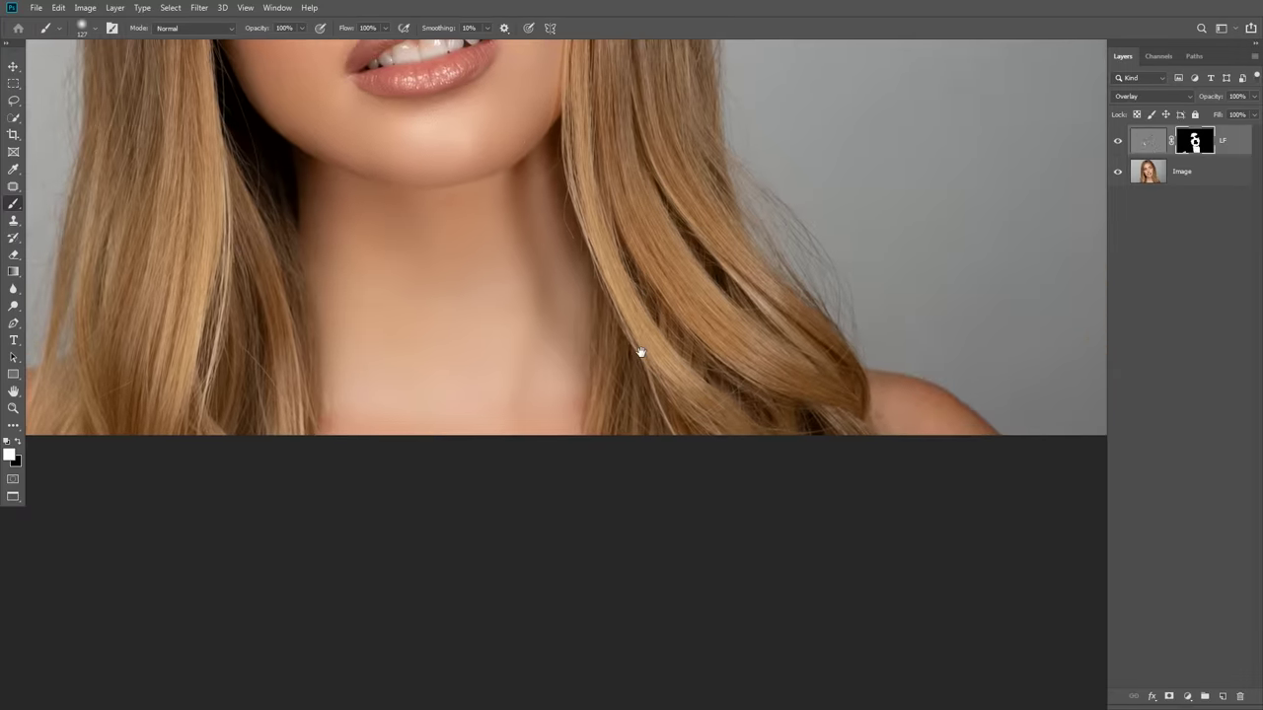
scroll(612, 319, up, 8)
scroll(612, 319, left, 5)
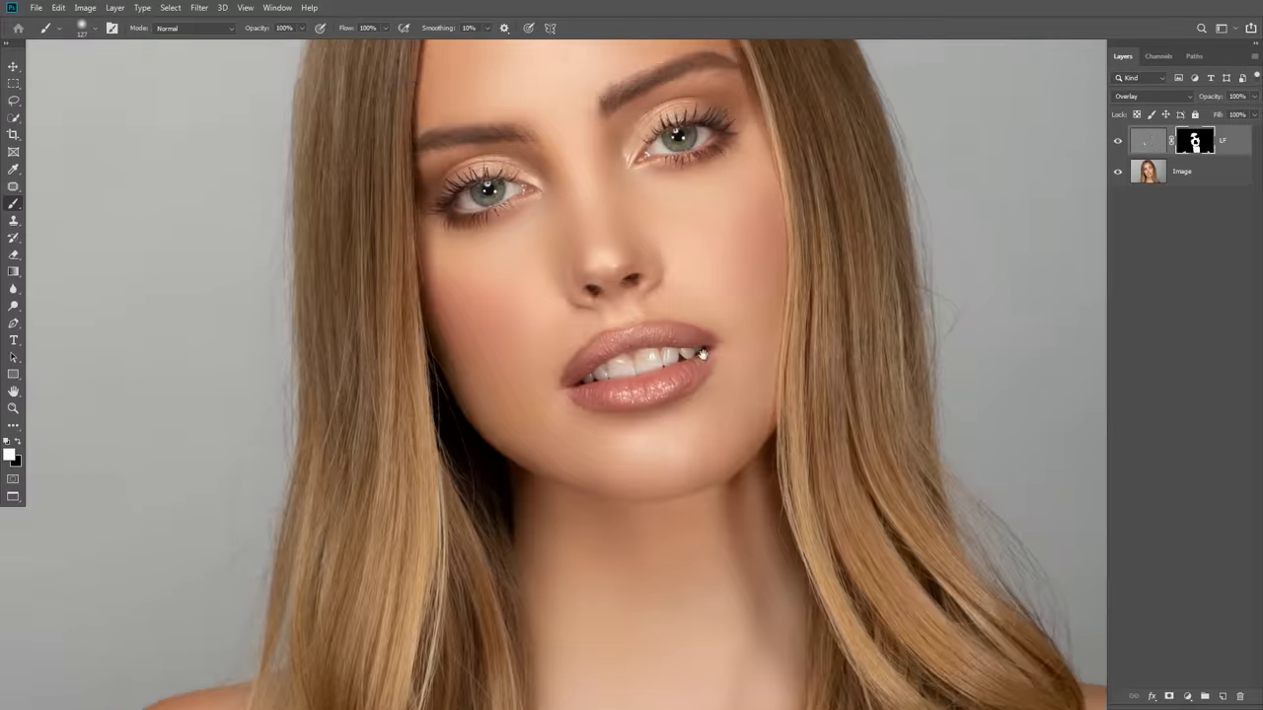
click(13, 66)
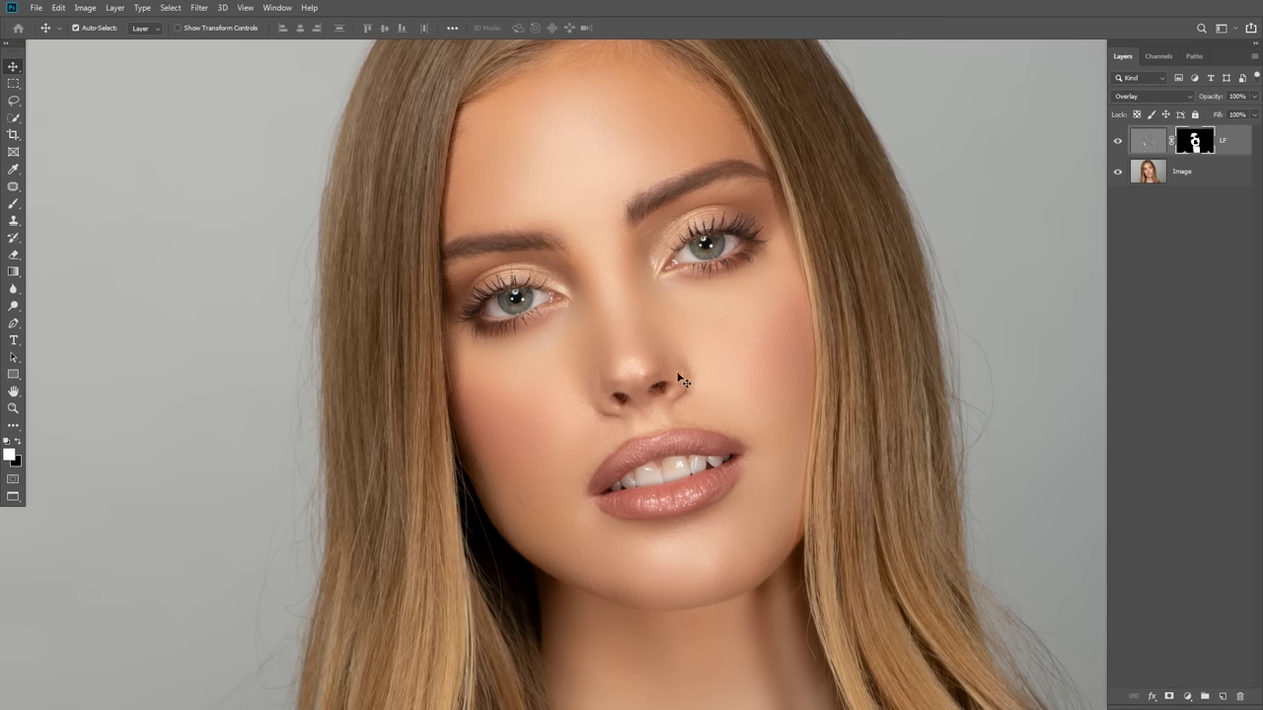
Step: Duplicate the Image layer and merge the duplicate with the masked LF layer
click(1206, 170)
key(ctrl+j)
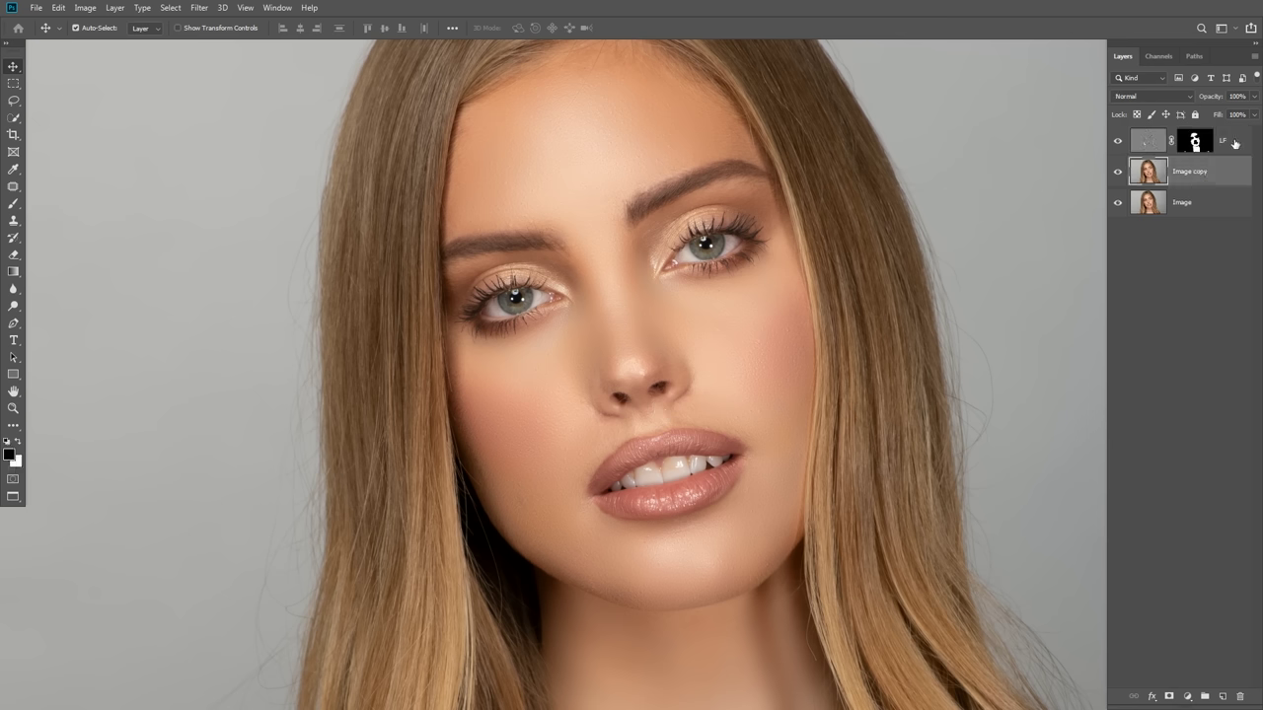
click(1234, 143)
right_click(1234, 143)
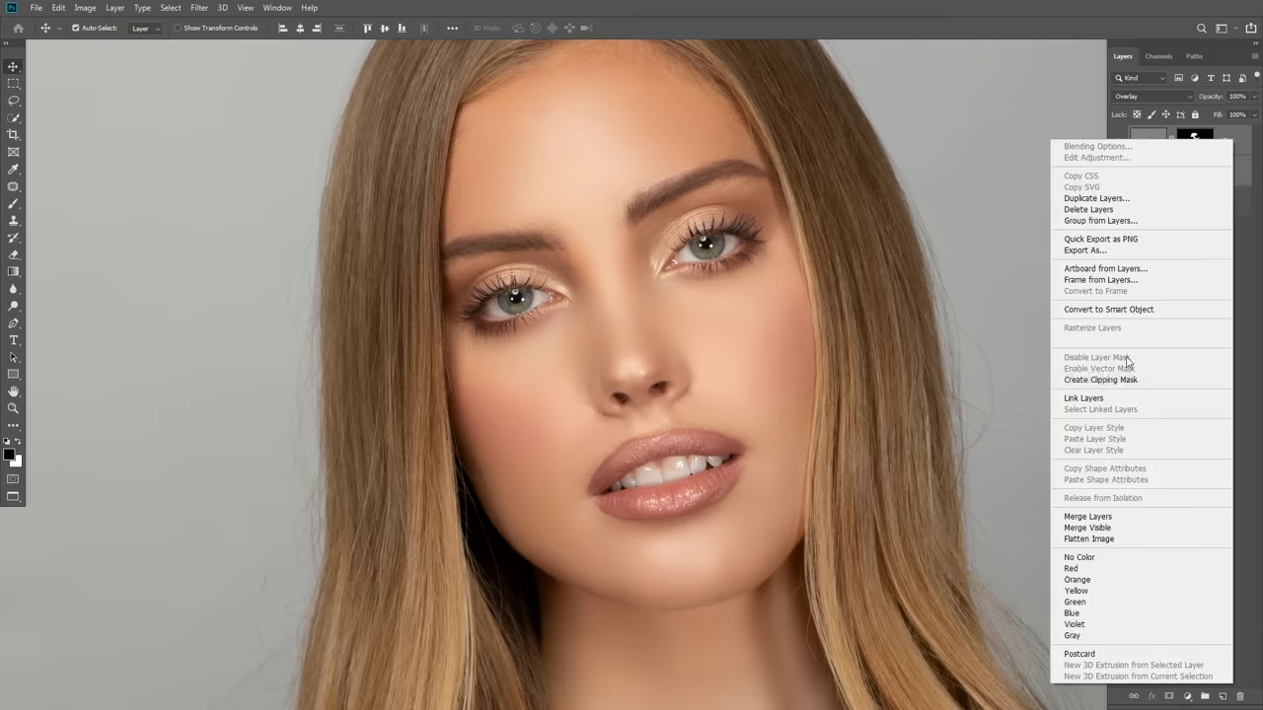
click(1122, 514)
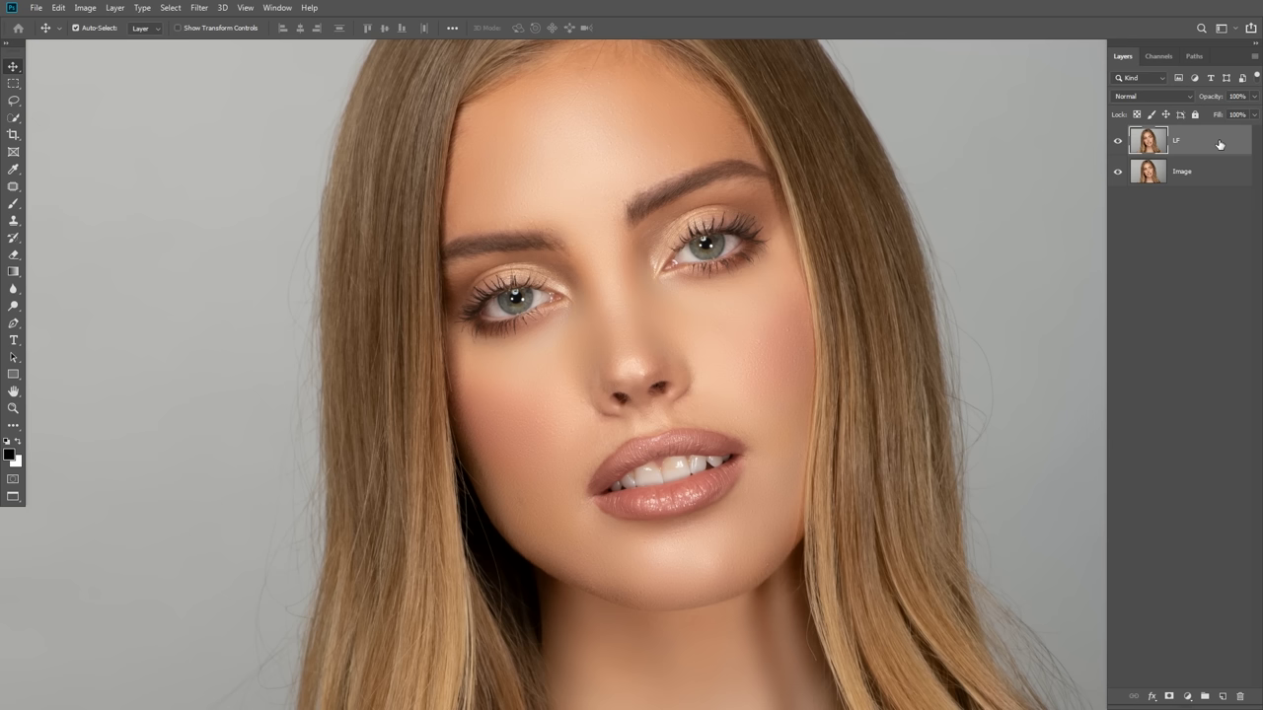
Step: Duplicate the merged LF layer twice
key(ctrl+j)
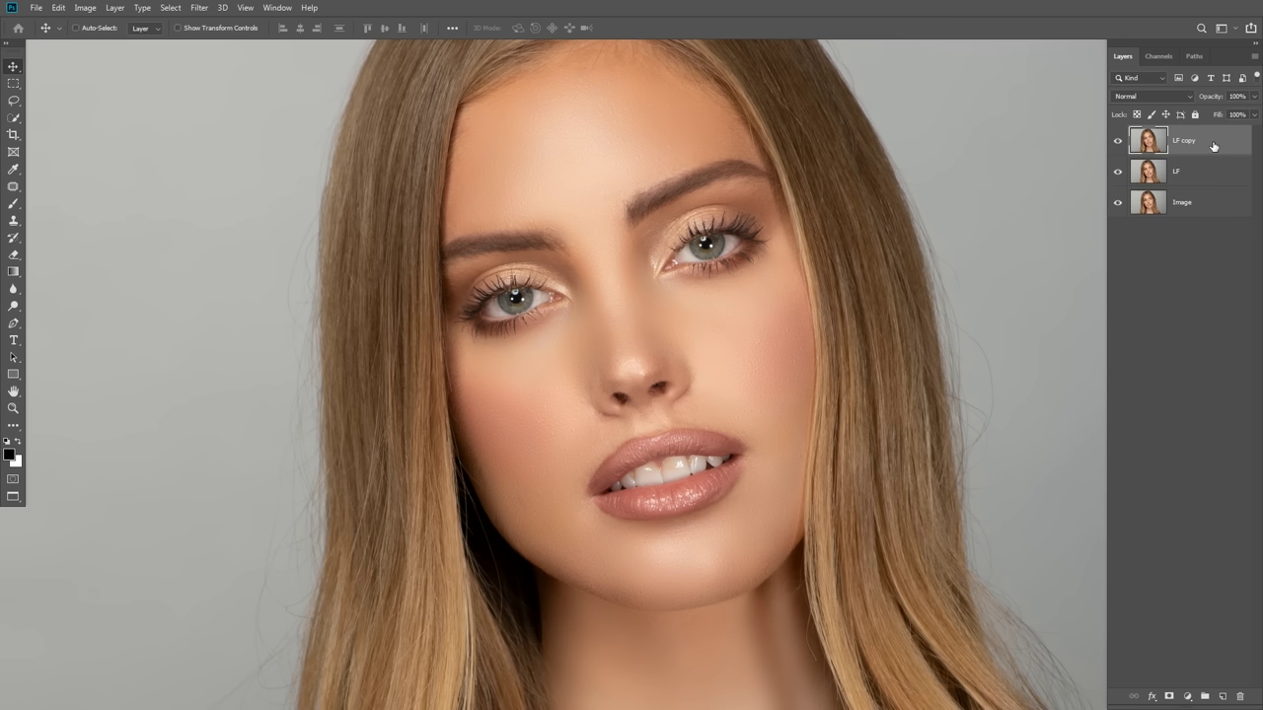
key(ctrl+j)
key(ctrl)
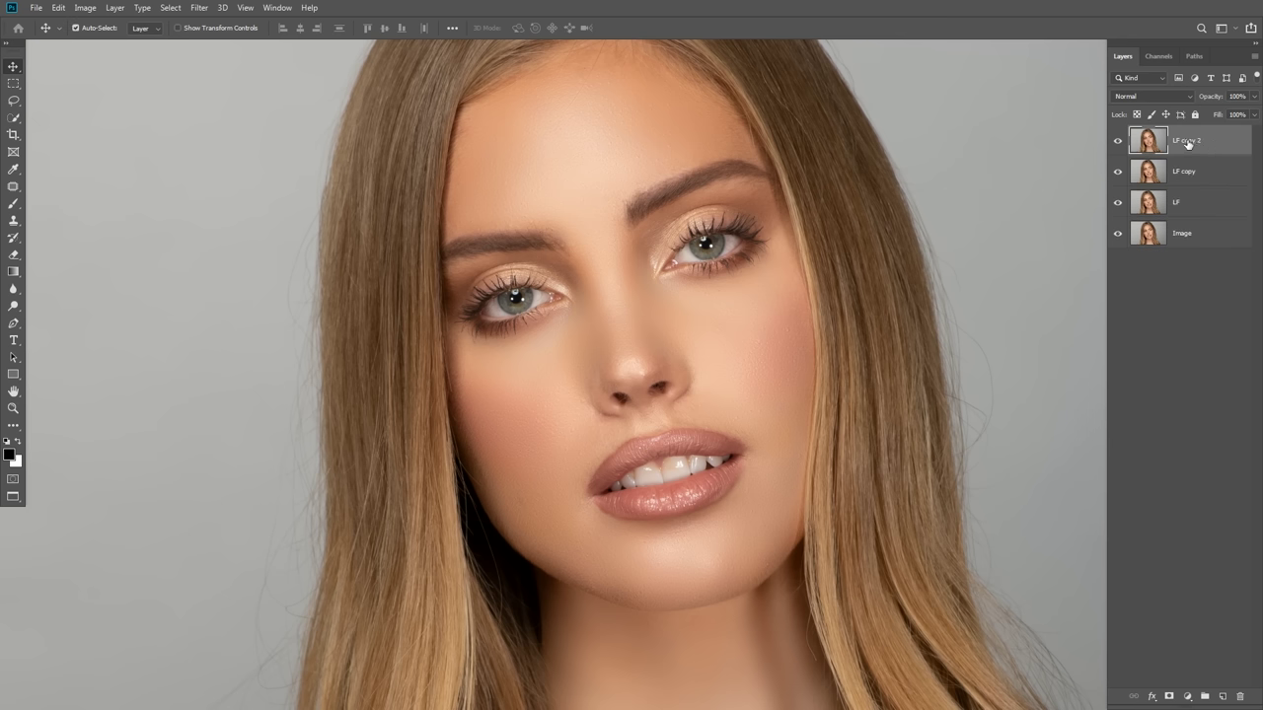
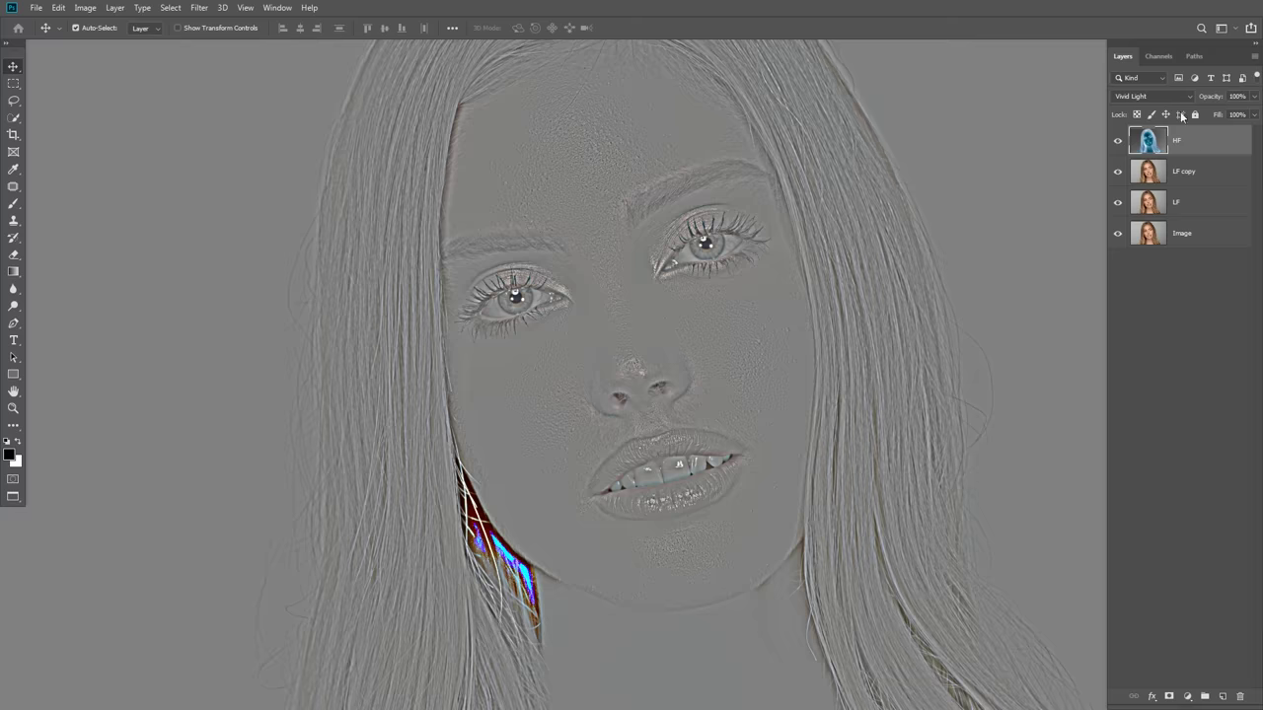
Step: Merge the inverted Vivid Light HF layer with the LF copy layer beneath it
shift+click(1205, 176)
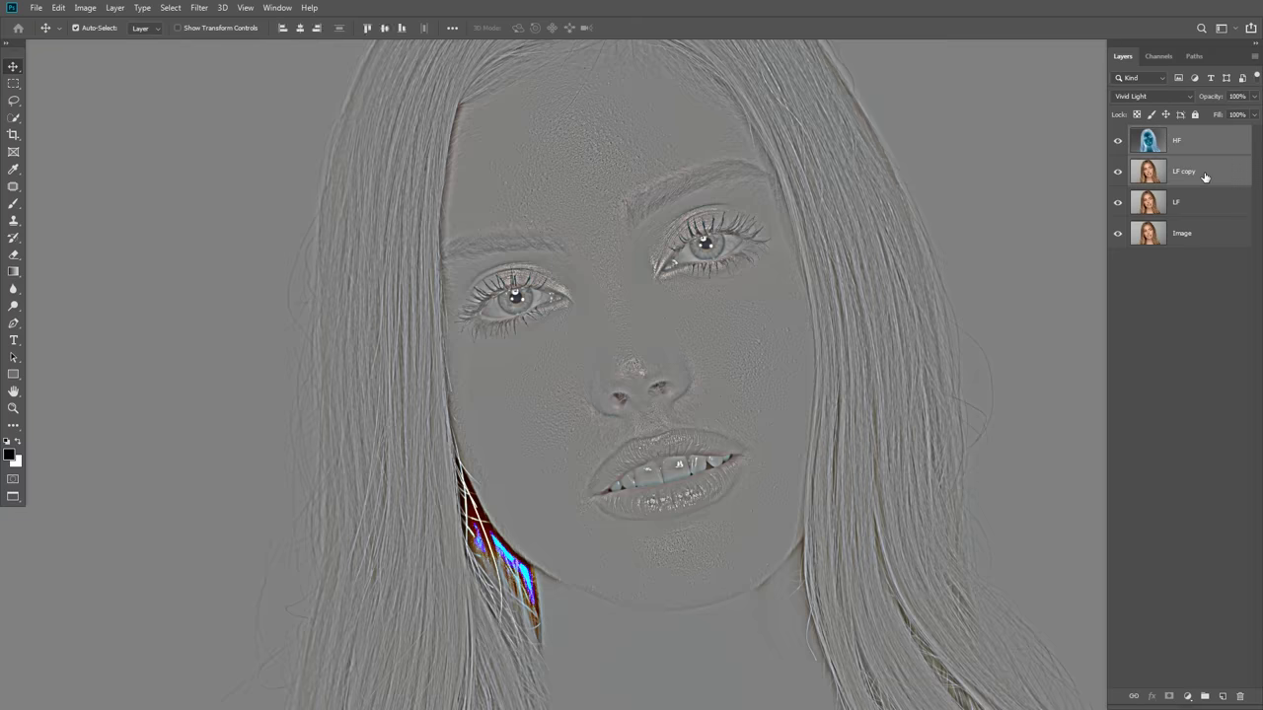
right_click(1205, 176)
click(1130, 516)
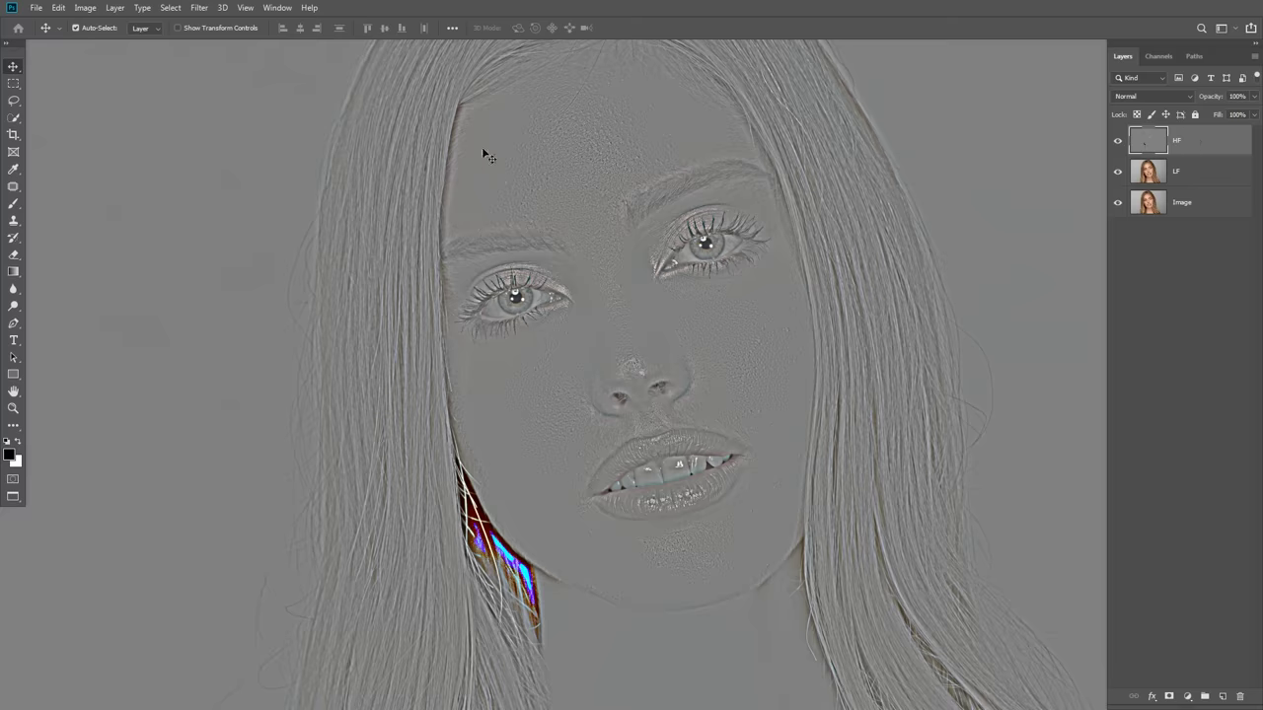
Step: Fully desaturate the merged HF layer with Hue/Saturation and invert its tones
key(ctrl+u)
drag(594, 260, 495, 264)
click(742, 162)
key(v)
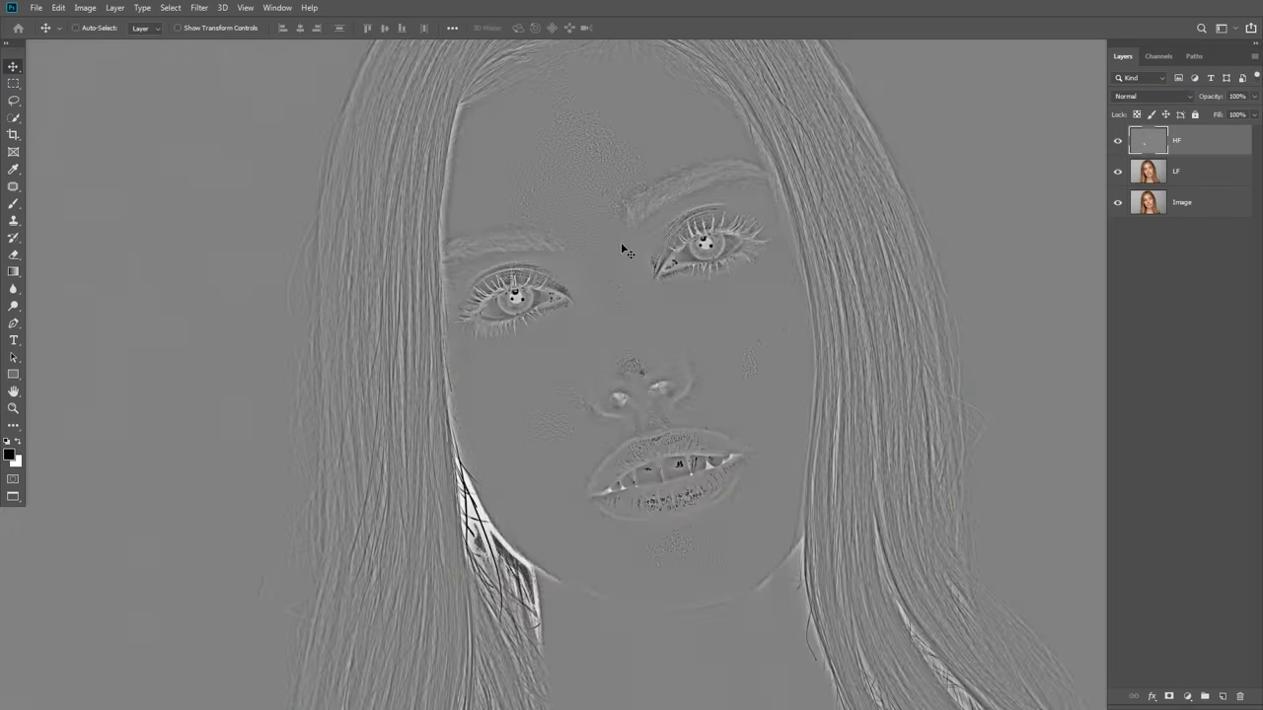
Step: Set the HF layer's blend mode to Overlay and apply a slight Gaussian Blur to it
click(1152, 96)
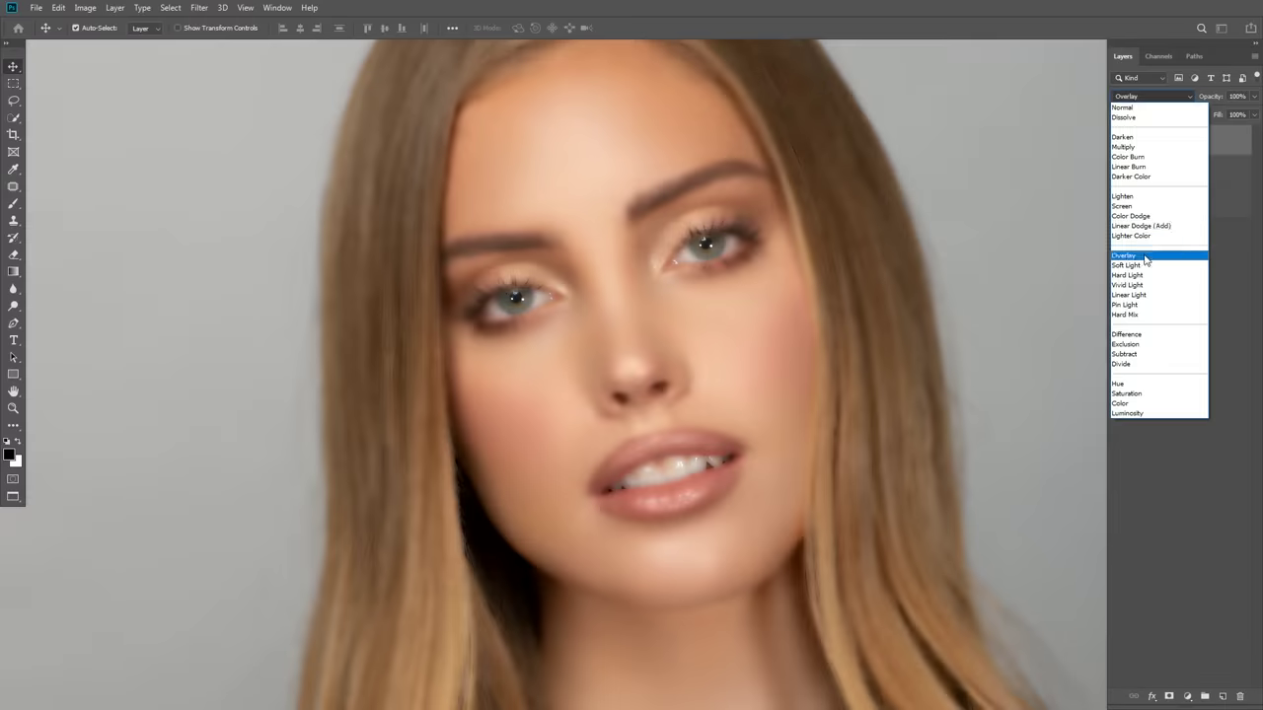
click(1143, 255)
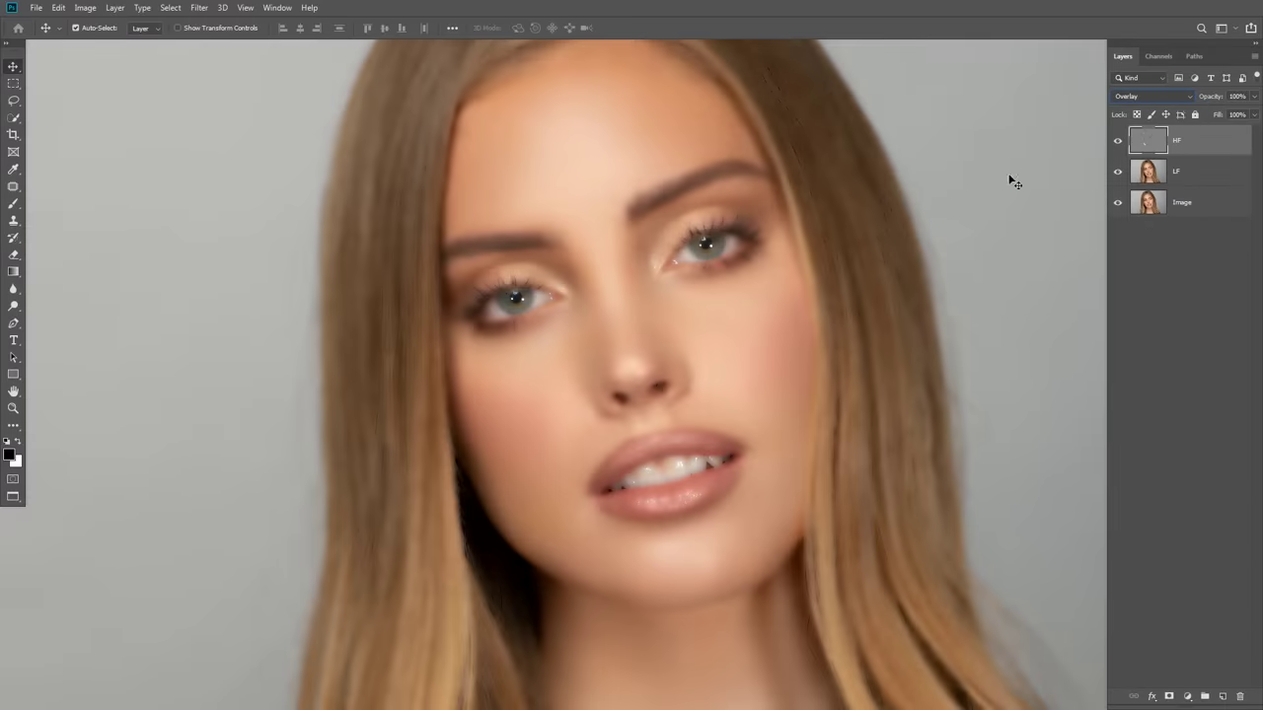
click(198, 6)
click(392, 209)
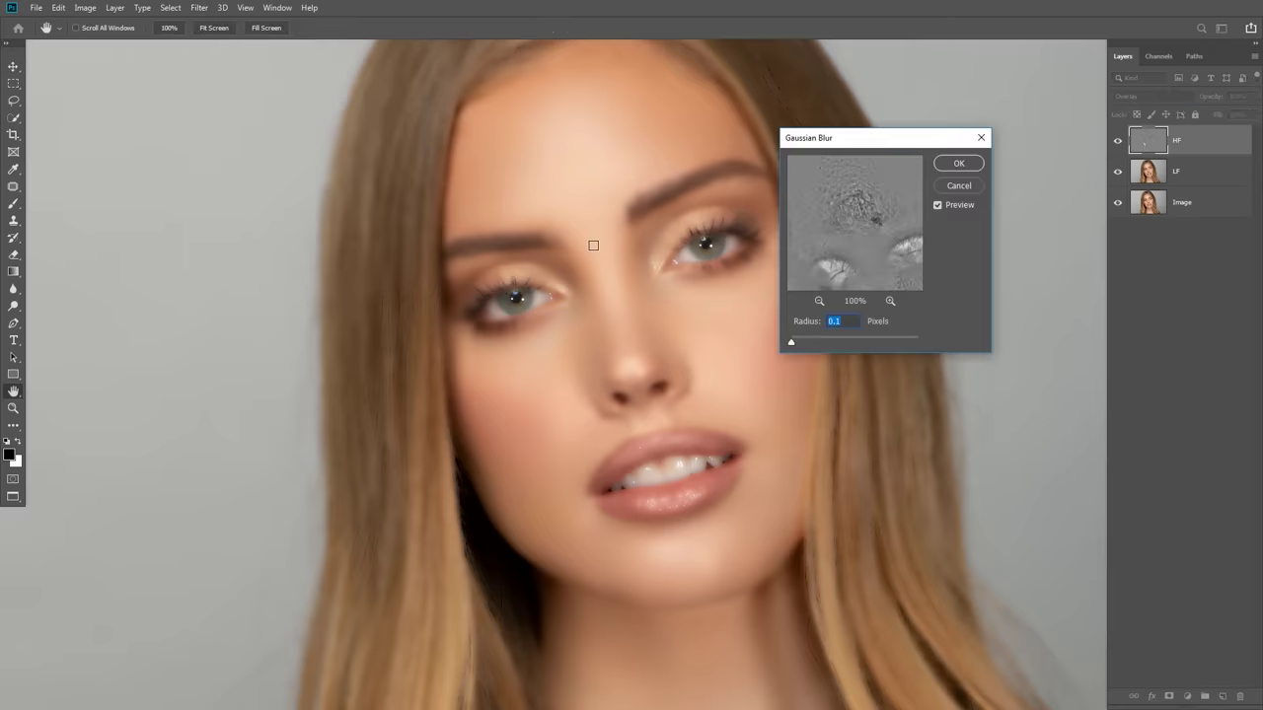
drag(795, 344, 808, 345)
click(959, 164)
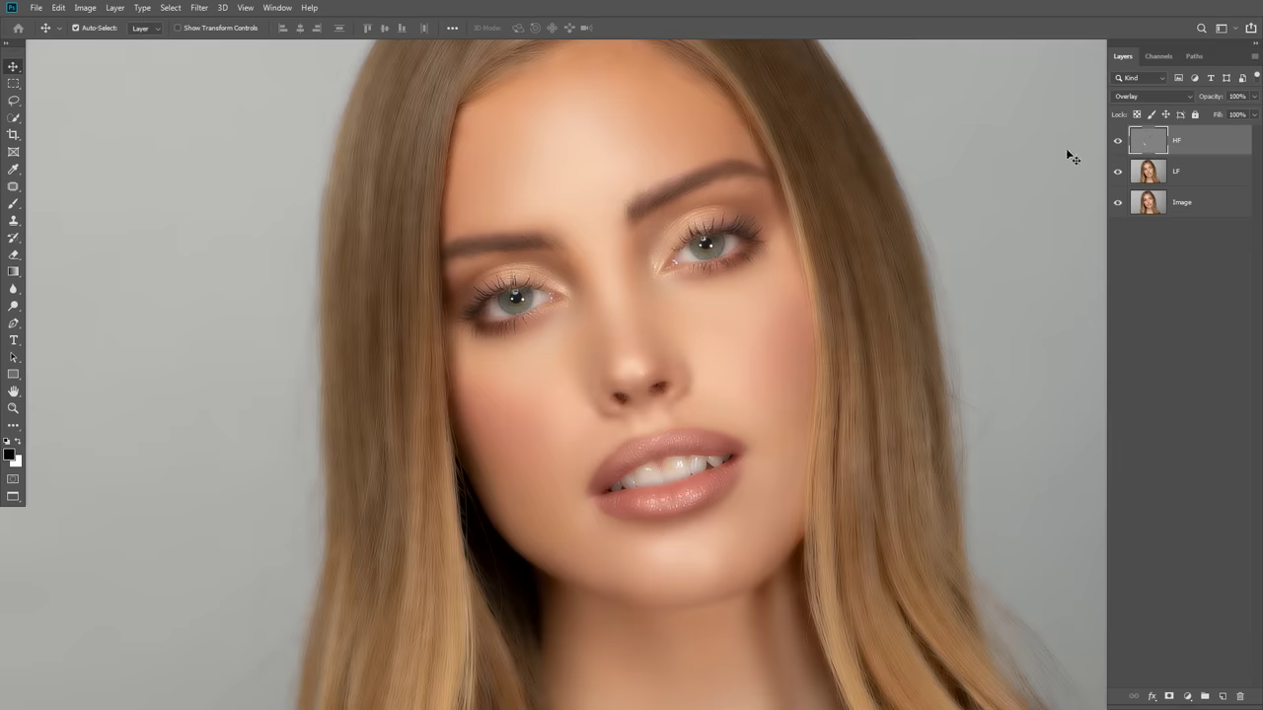
Step: Add a black mask to the HF layer and paint white with a soft 75 px Brush over textured skin around the eyes and nose
click(1170, 697)
key(ctrl+i)
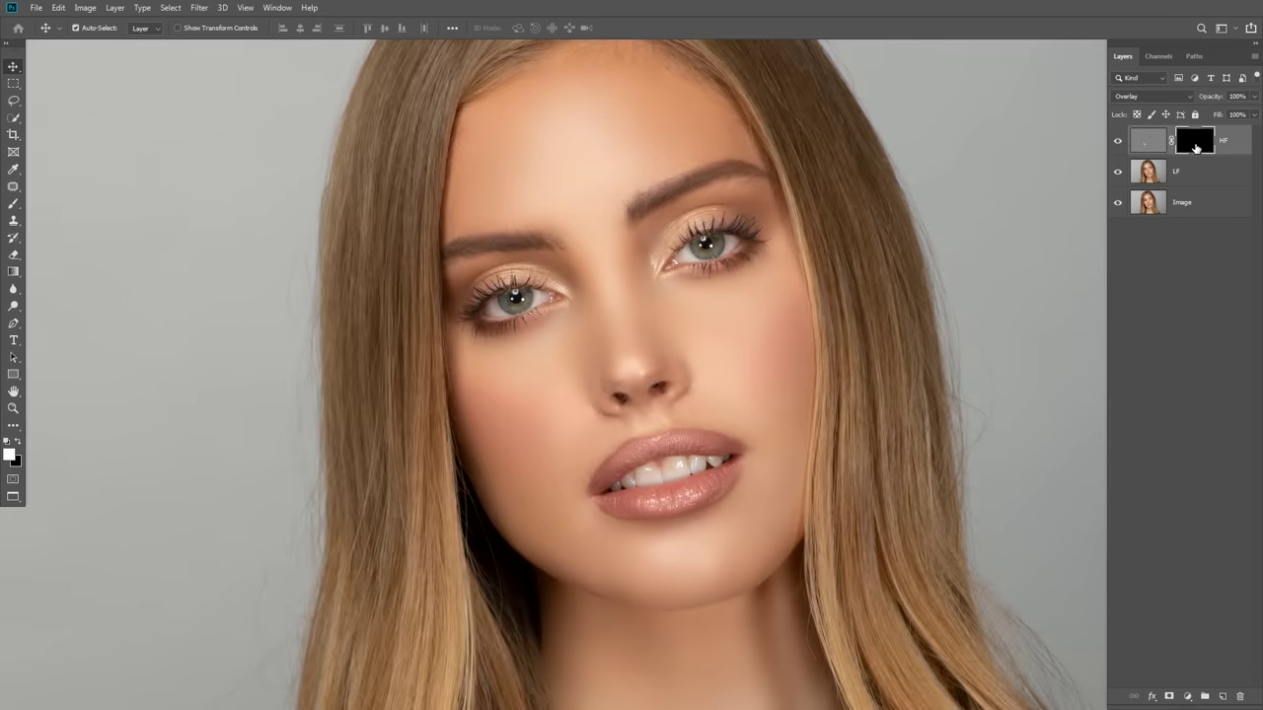
key(b)
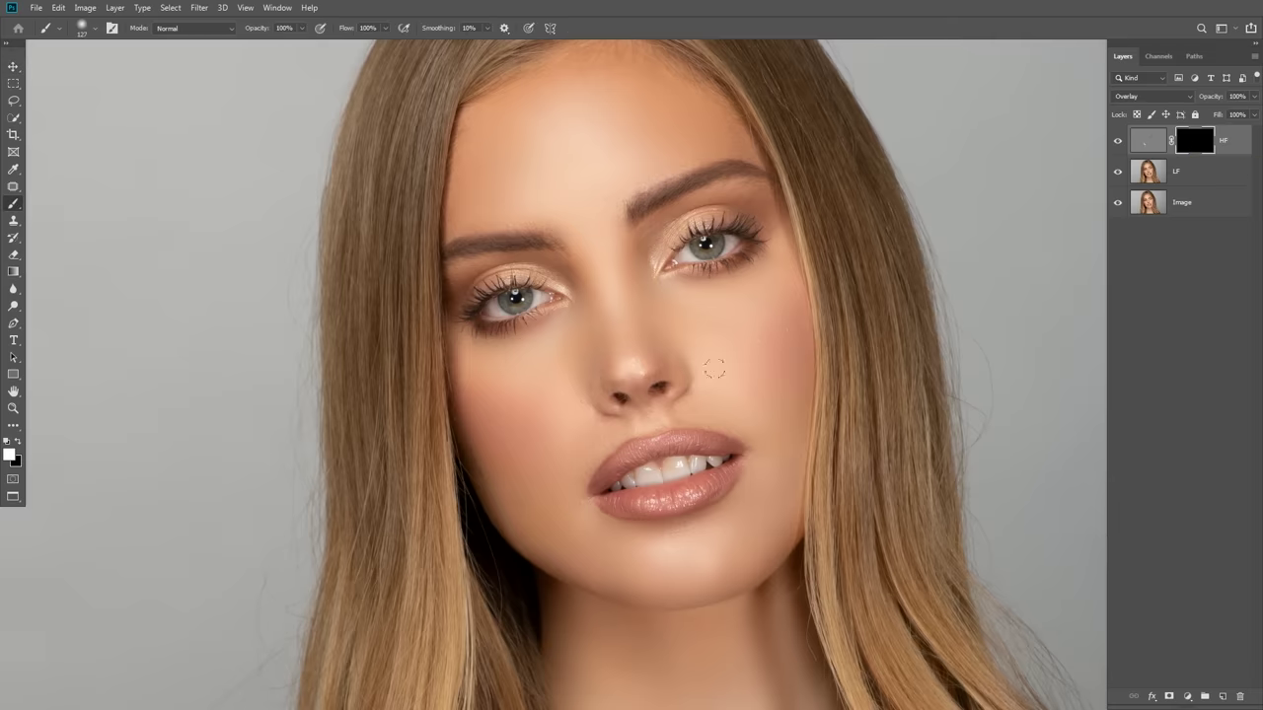
scroll(674, 355, up, 1)
right_click(681, 359)
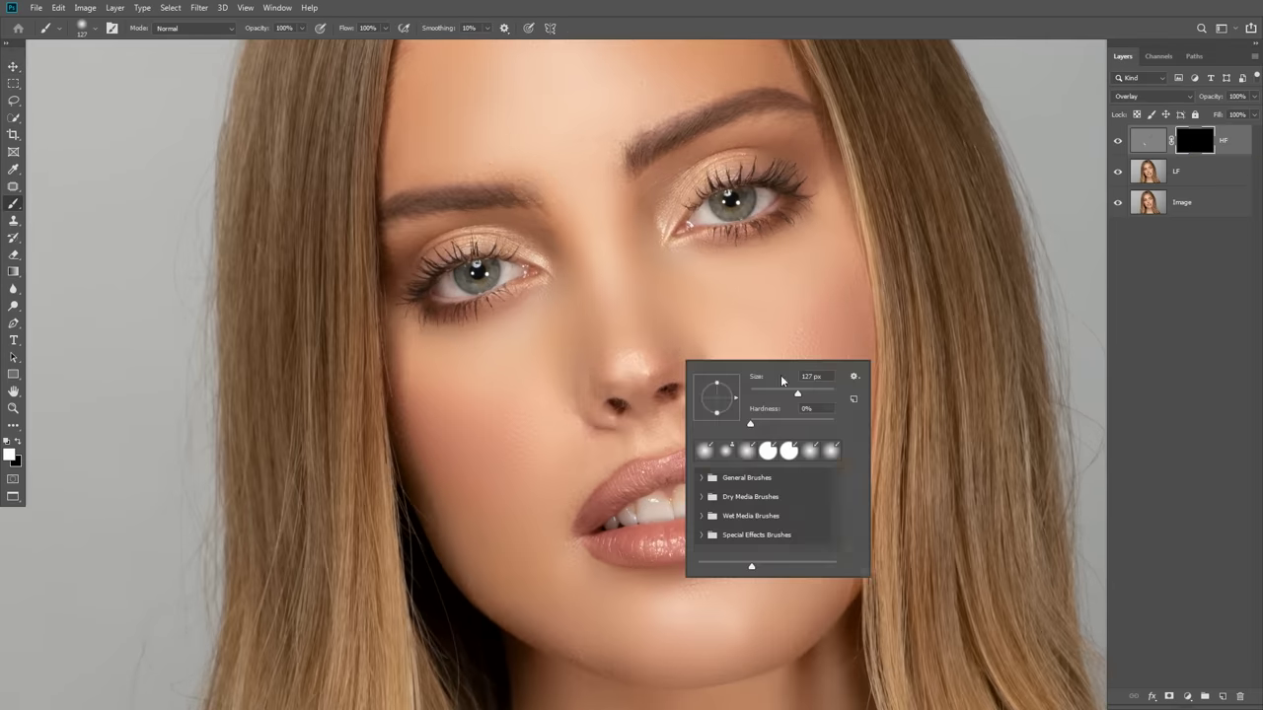
click(675, 353)
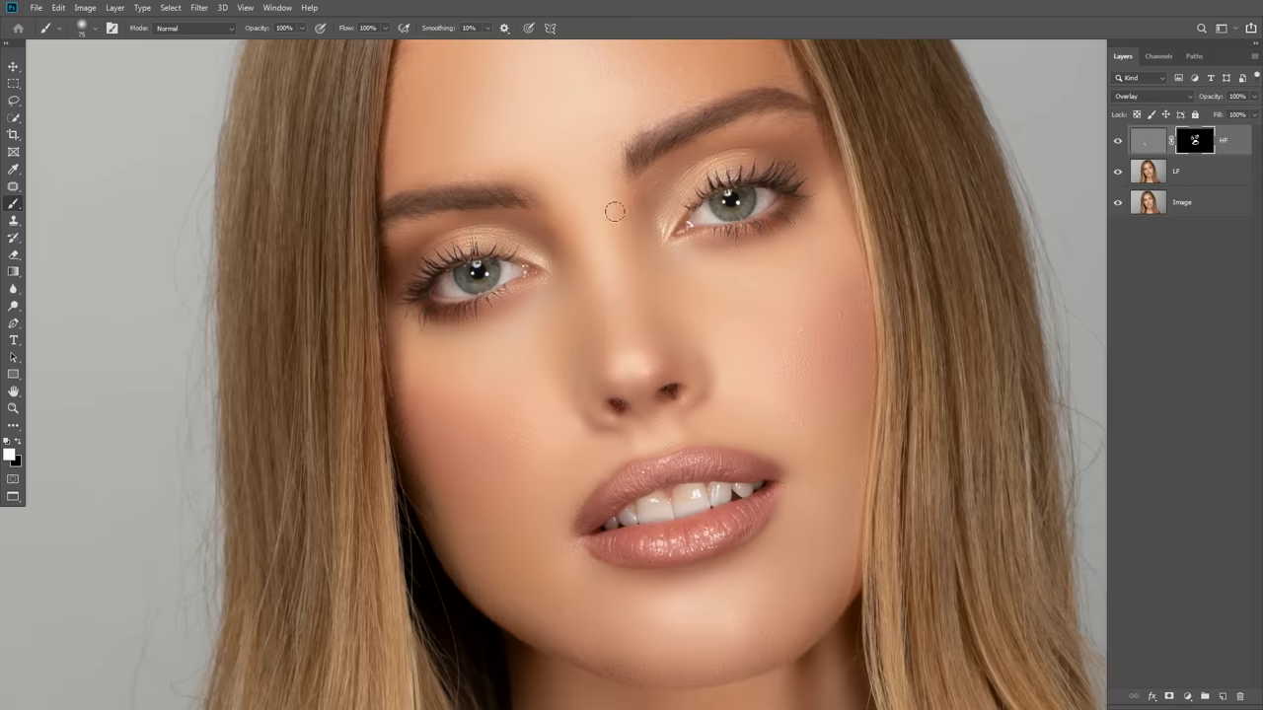
key(ctrl+minus)
key(ctrl+minus)
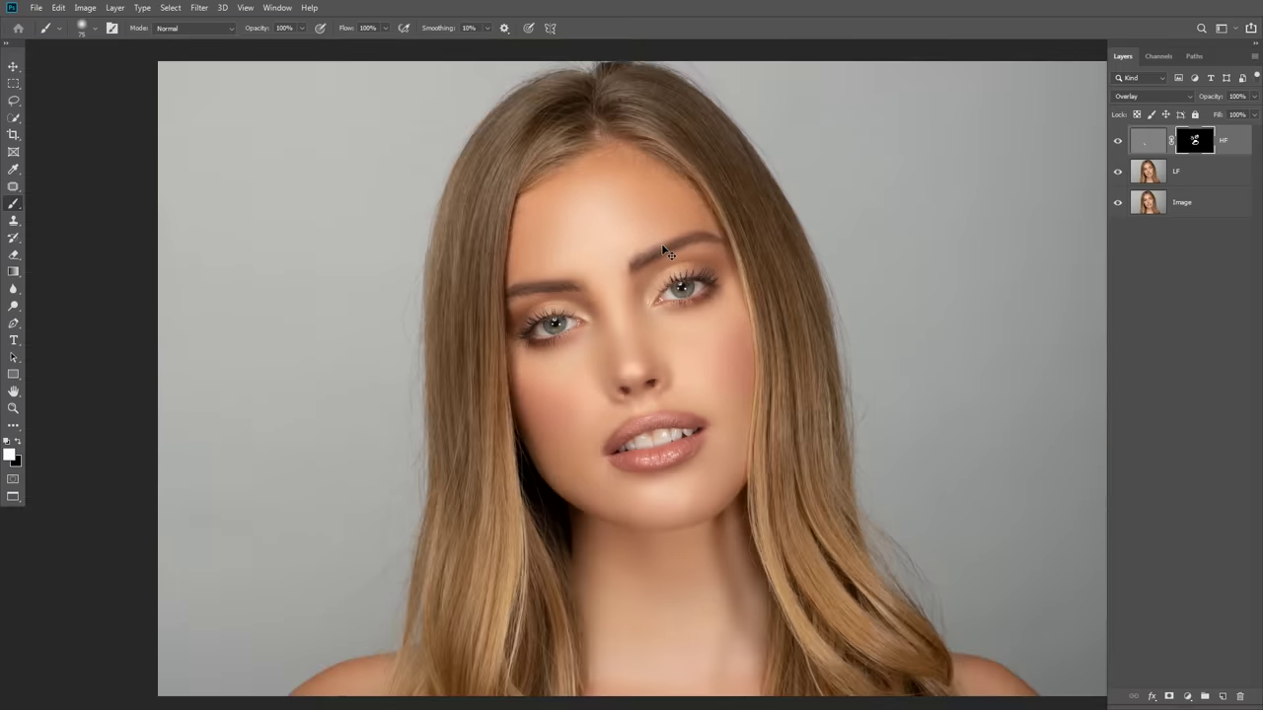
key(ctrl+plus)
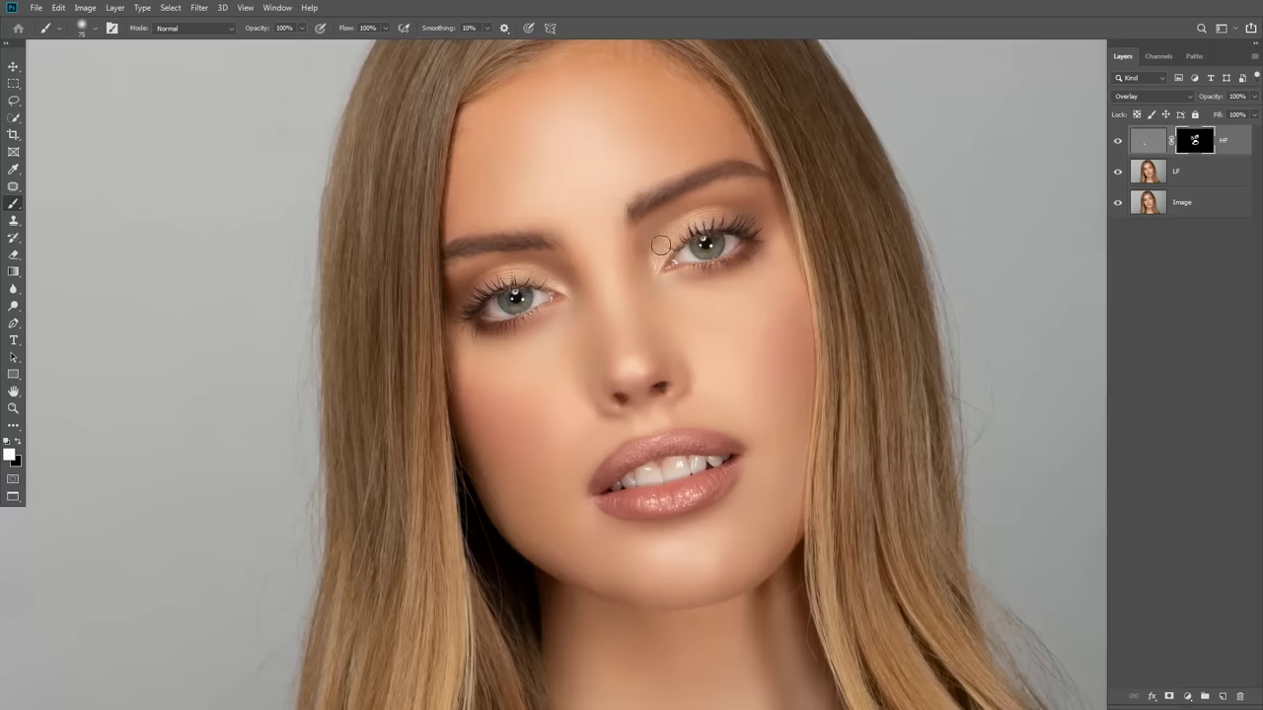
Step: Duplicate the LF layer and merge the duplicate with the masked HF layer
right_click(1216, 173)
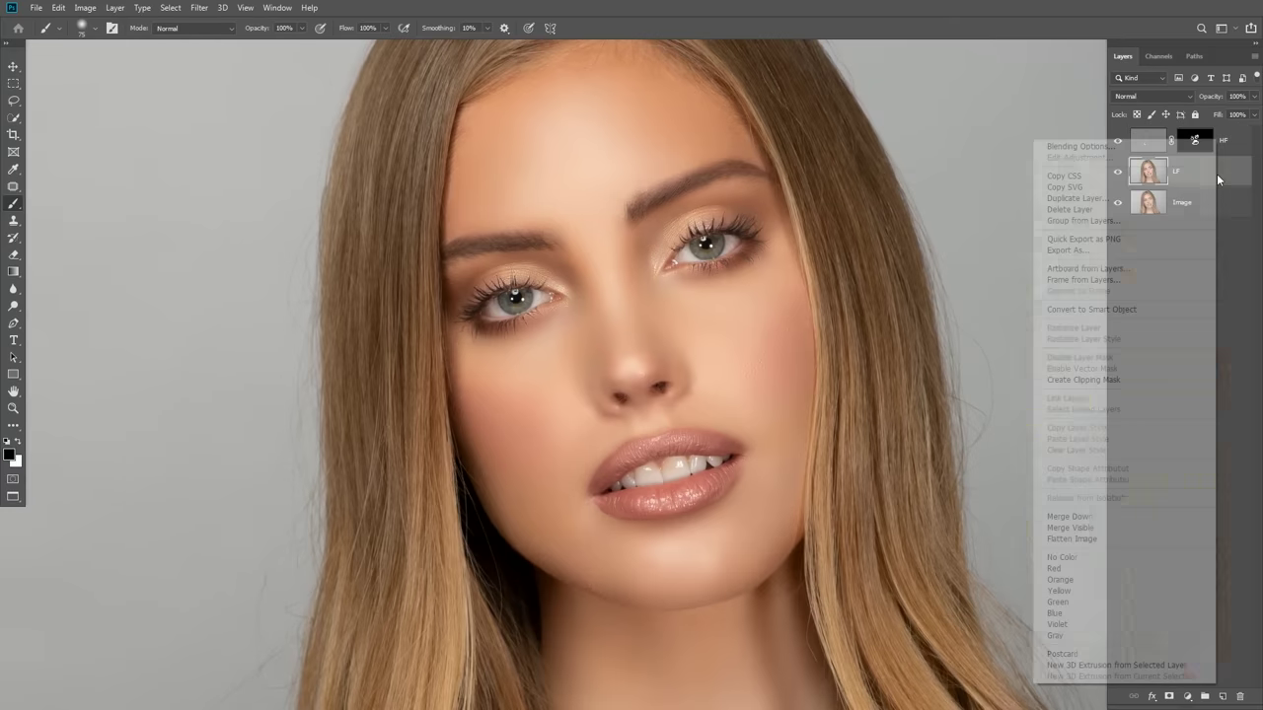
click(1169, 204)
click(734, 198)
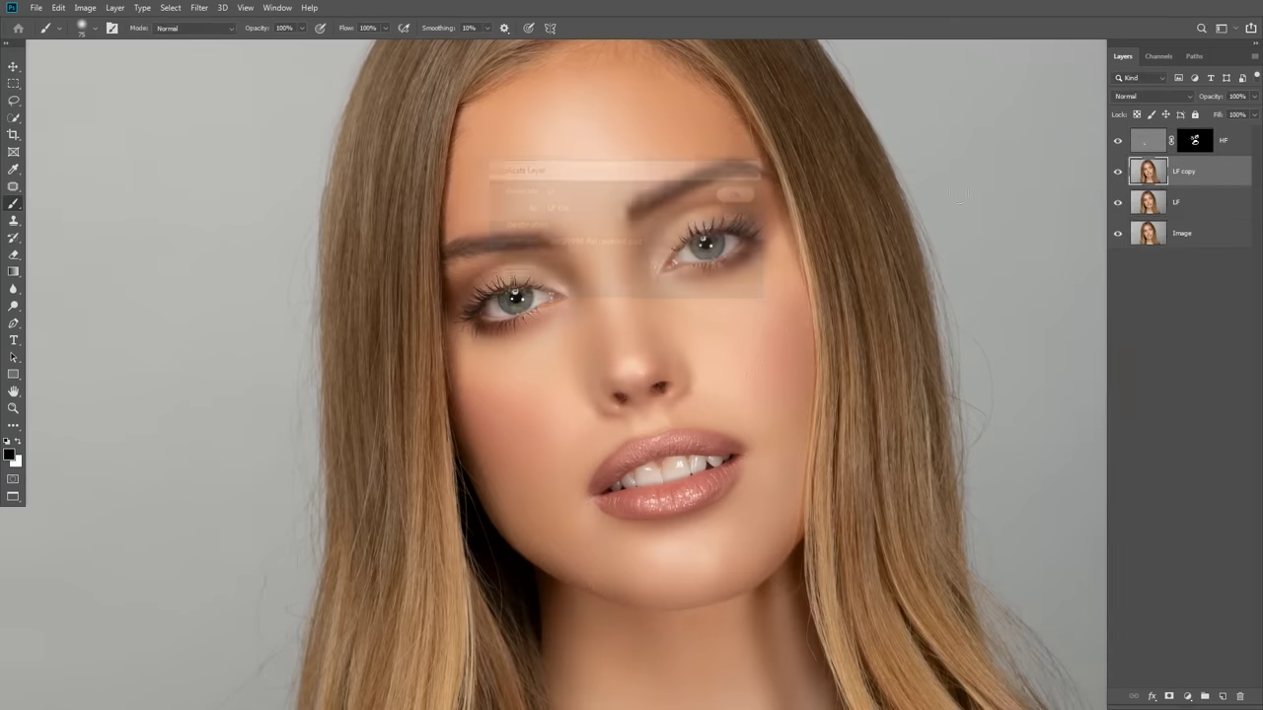
click(1224, 144)
right_click(1224, 144)
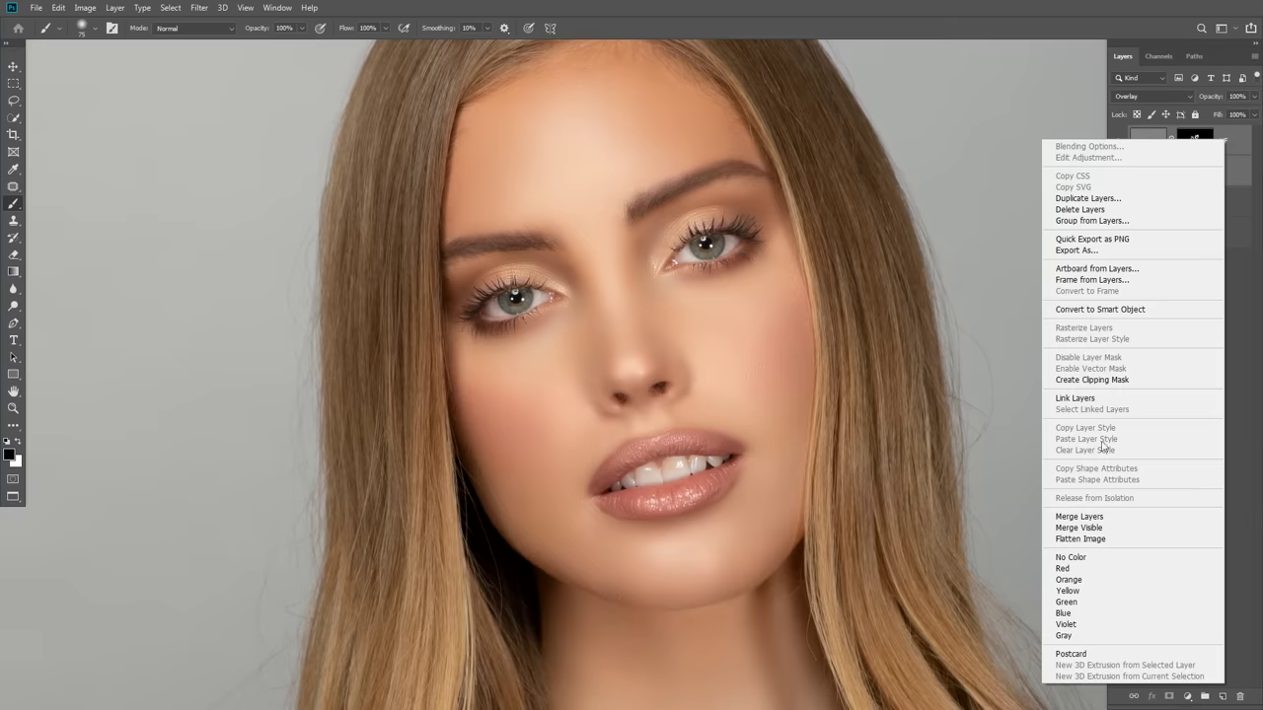
click(1093, 516)
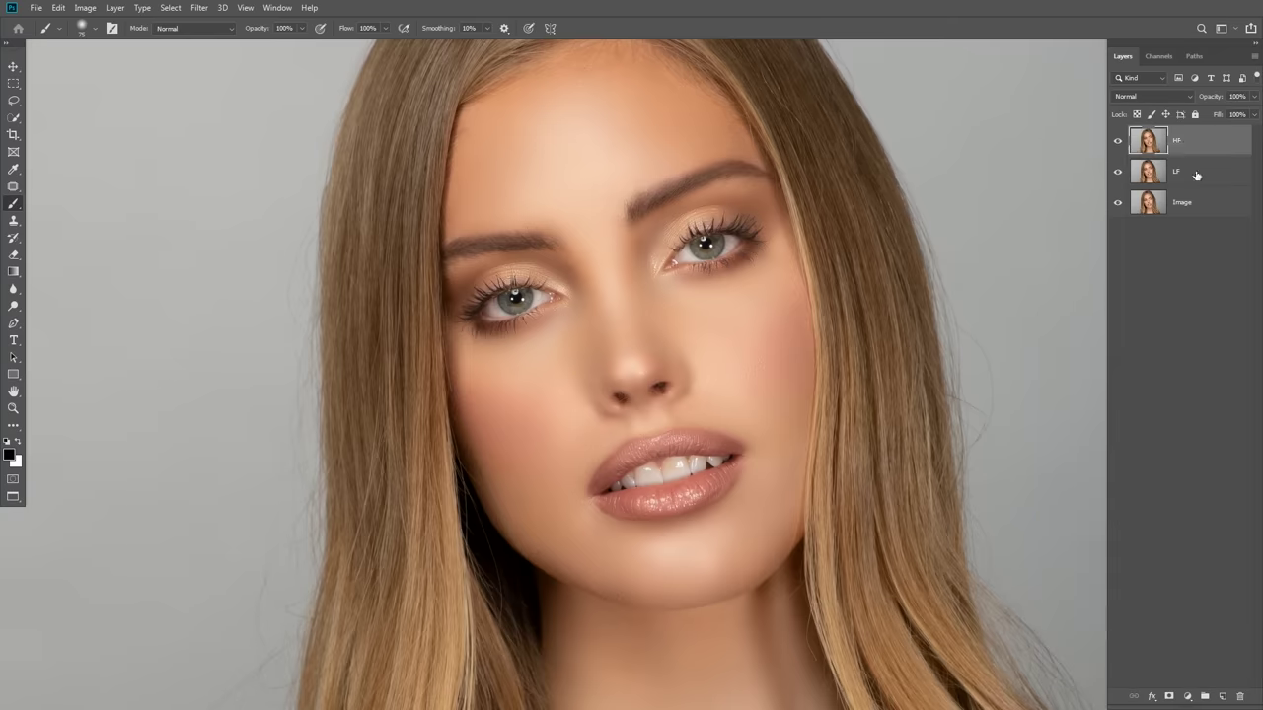
Step: Compare the original Image layer with the LF and HF retouching stages by switching layer visibility, leaving all layers shown
alt+click(1117, 205)
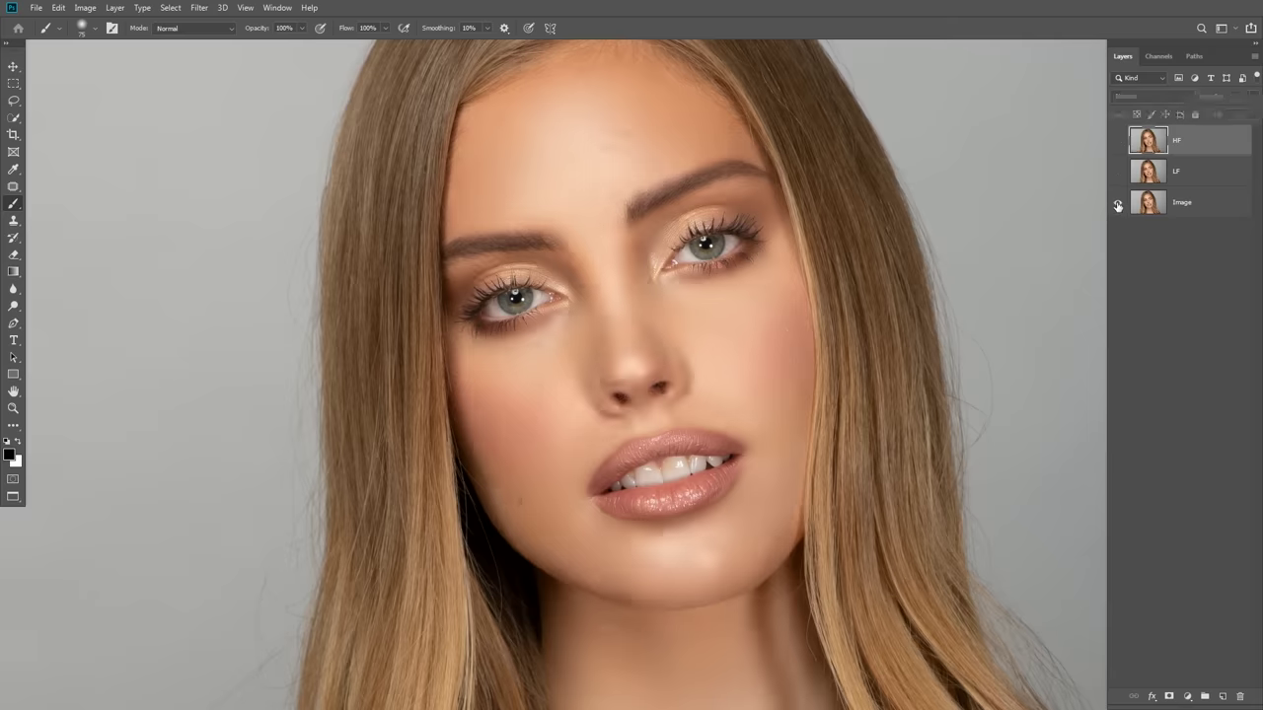
click(1117, 174)
click(1118, 145)
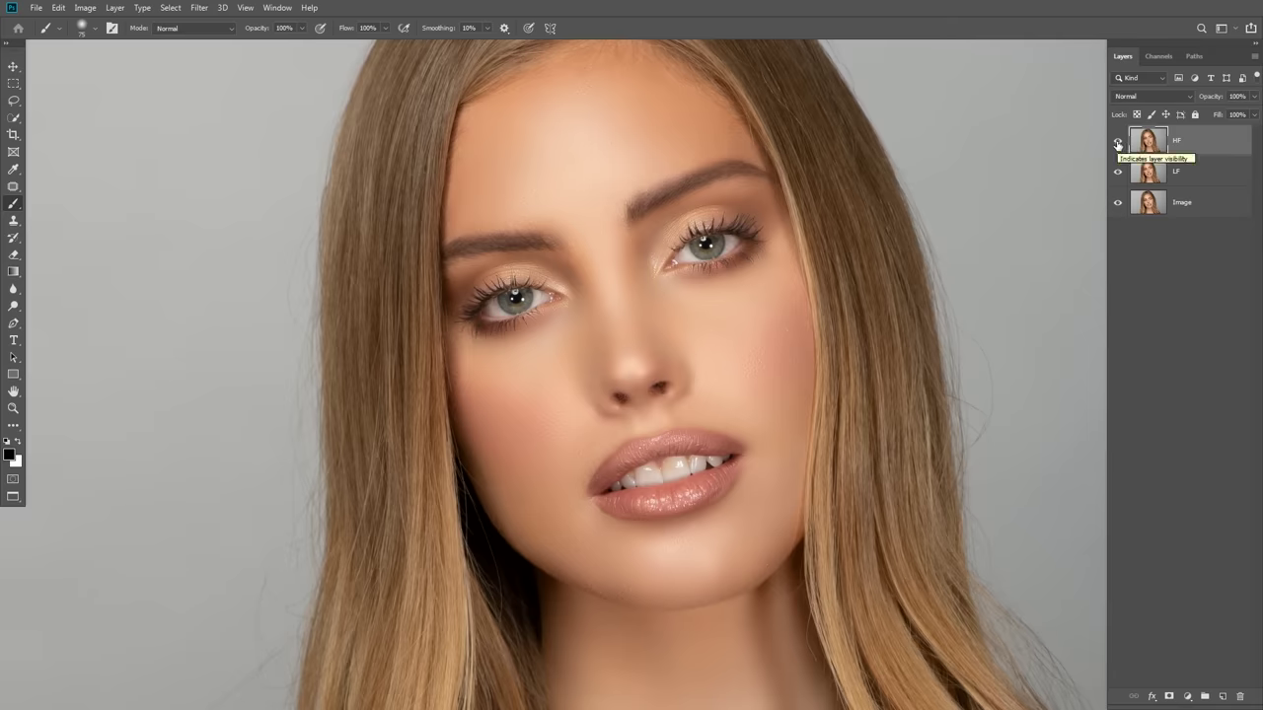
alt+click(1117, 205)
alt+click(1117, 205)
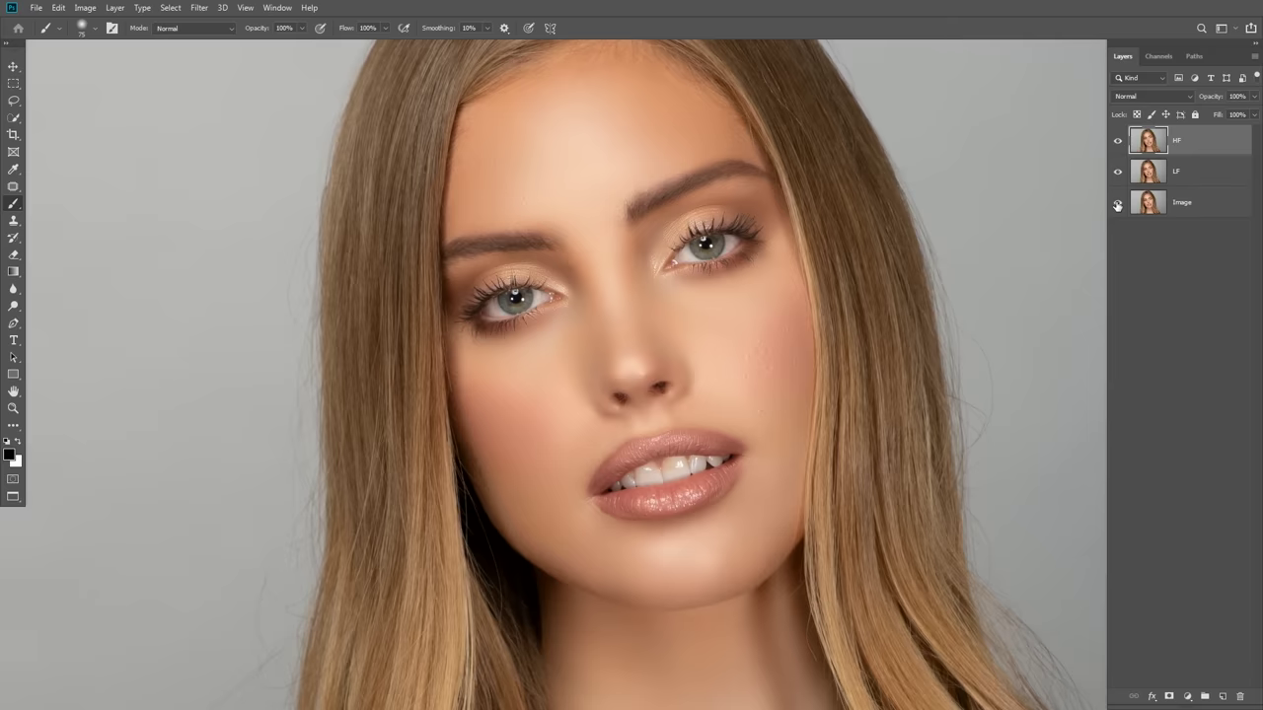